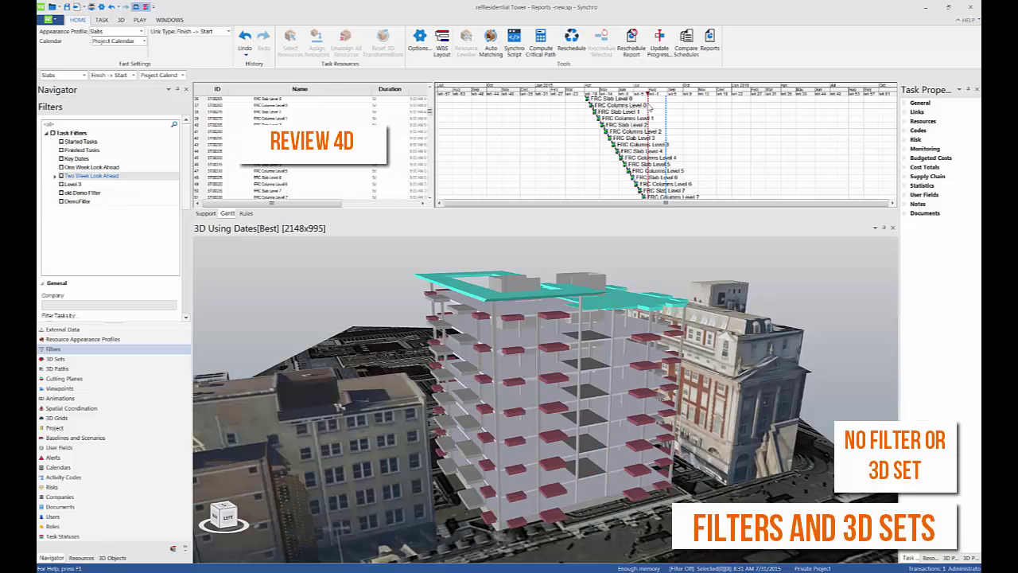
Roll the schedule date back, then apply the Two Week Look Ahead task filter and review its settings.
{"action": "left_click_drag", "start_coordinate": [649, 106], "coordinate": [600, 112]}
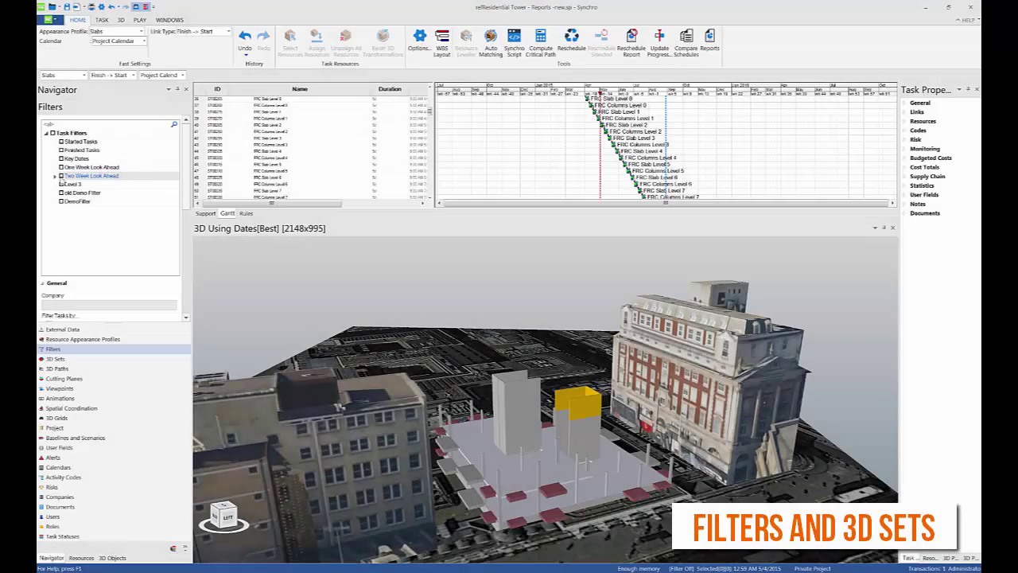
{"action": "left_click", "coordinate": [60, 176]}
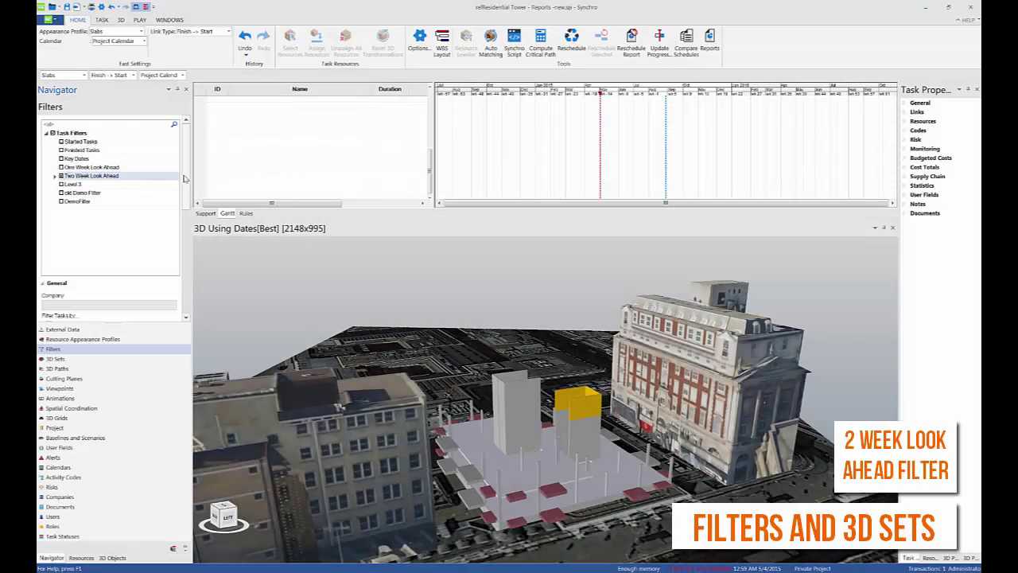
{"action": "scroll", "coordinate": [188, 179], "scroll_direction": "down", "scroll_amount": 5}
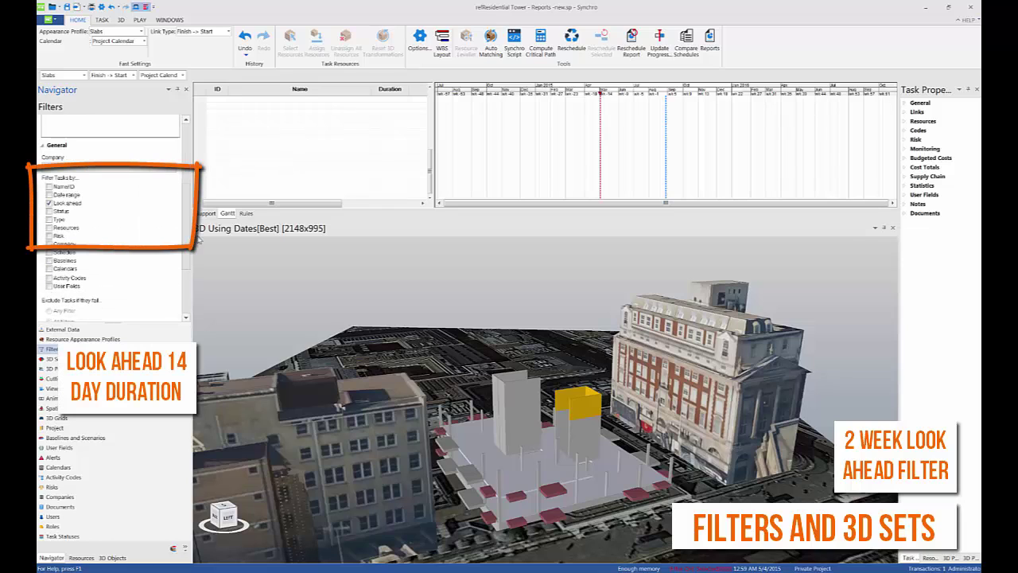
{"action": "scroll", "coordinate": [185, 239], "scroll_direction": "down", "scroll_amount": 5}
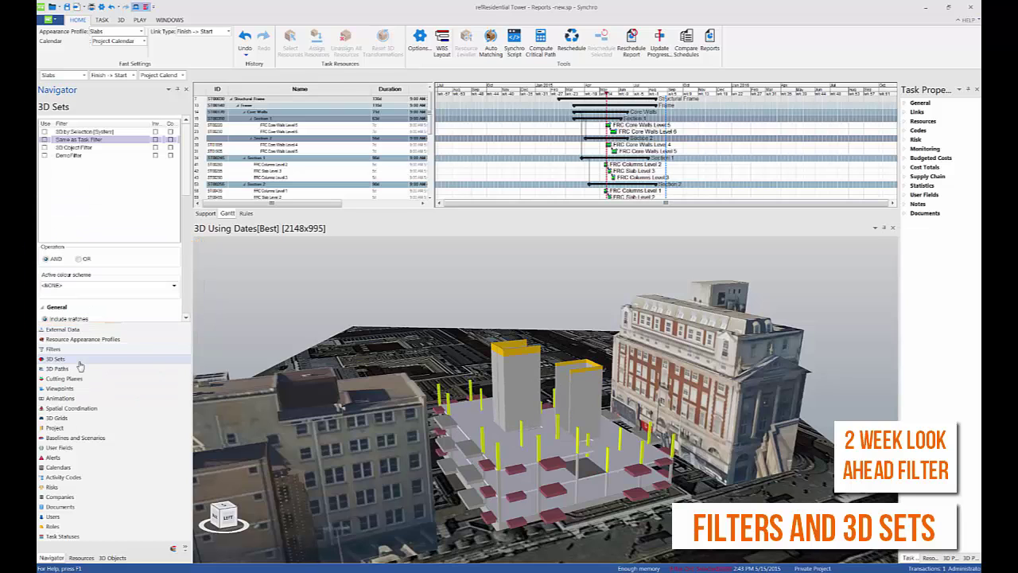
Enable the 'Same as Task Filter' 3D set and turn on Filter Unassigned 3D.
{"action": "left_click", "coordinate": [45, 141]}
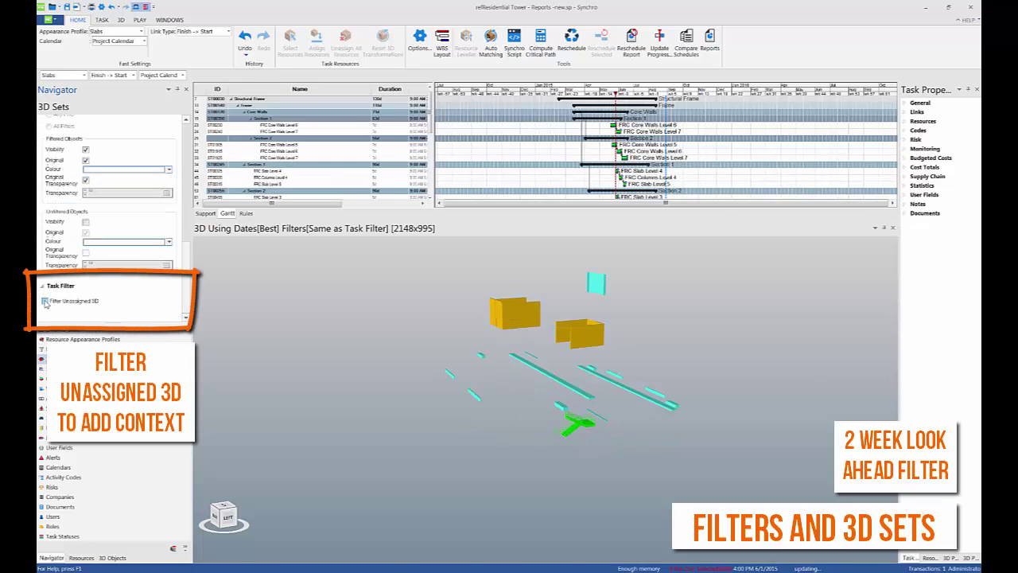
{"action": "left_click", "coordinate": [44, 300]}
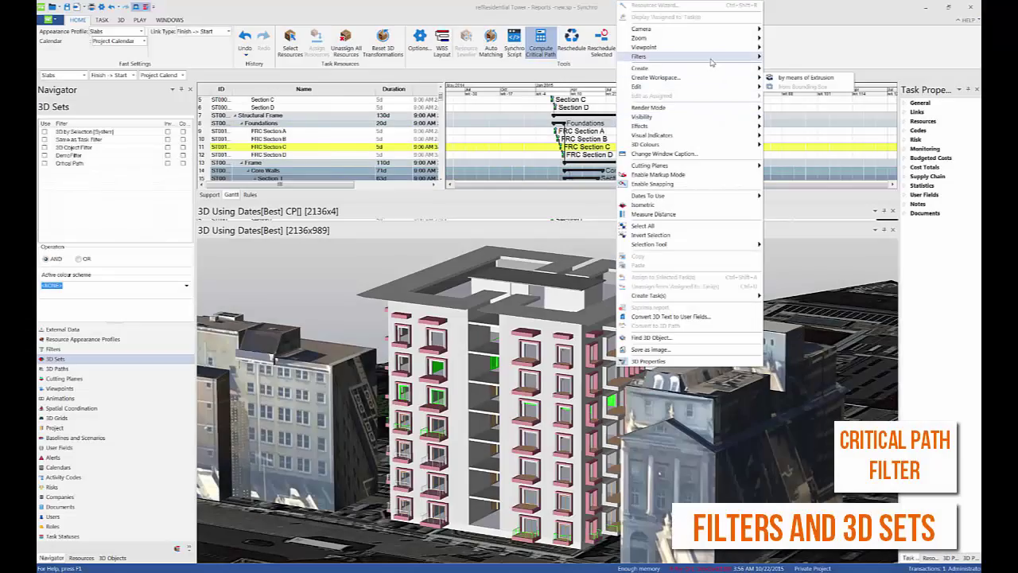
Apply the Critical Path Filter to the 3D view.
{"action": "left_click", "coordinate": [800, 89]}
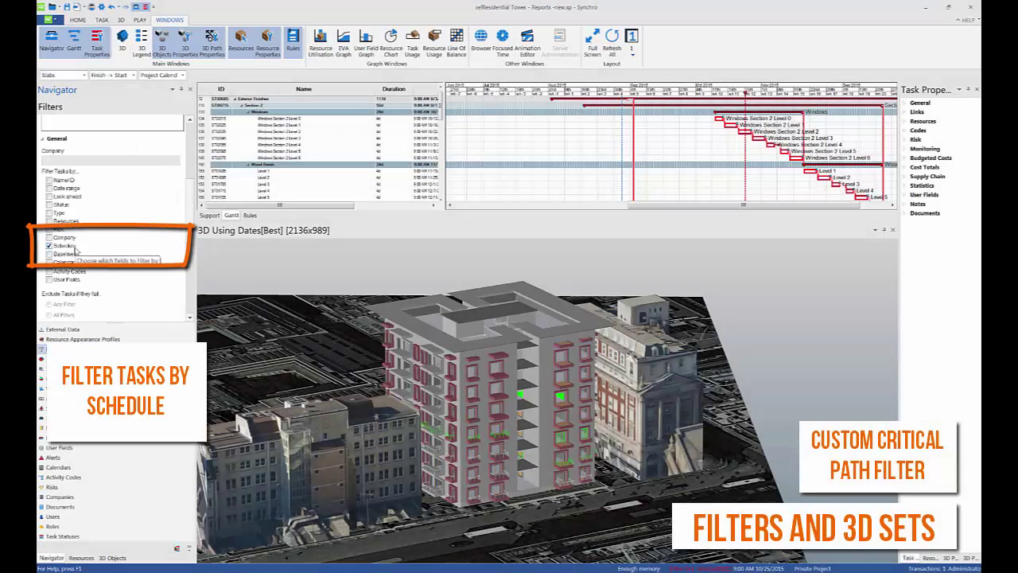
Filter the Gantt to critical tasks under Schedule and select all visible tasks.
{"action": "scroll", "coordinate": [191, 292], "scroll_direction": "down", "scroll_amount": 3}
{"action": "scroll", "coordinate": [191, 292], "scroll_direction": "down", "scroll_amount": 1}
{"action": "left_click", "coordinate": [46, 233]}
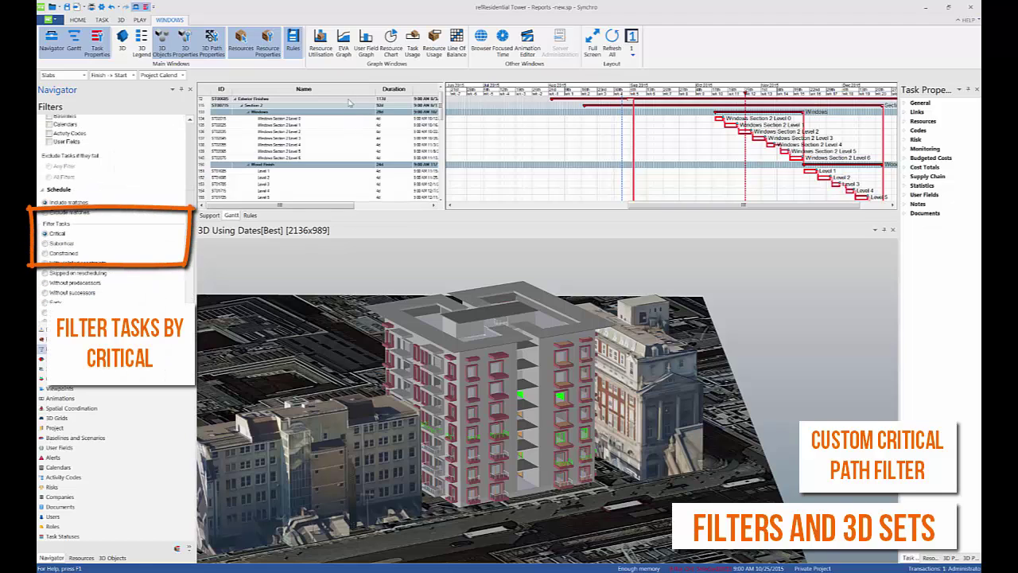
{"action": "right_click", "coordinate": [348, 104]}
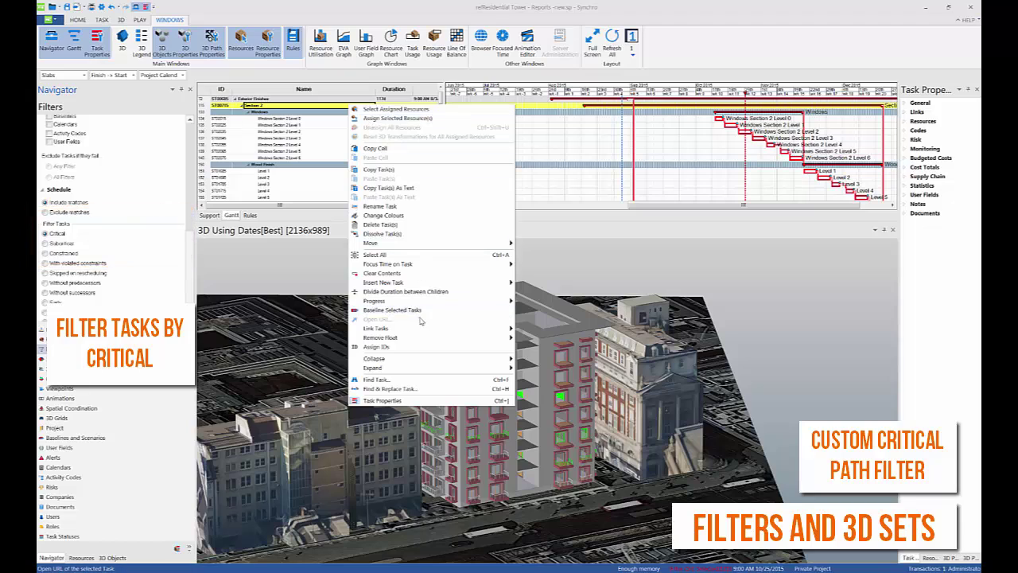
{"action": "left_click", "coordinate": [442, 256]}
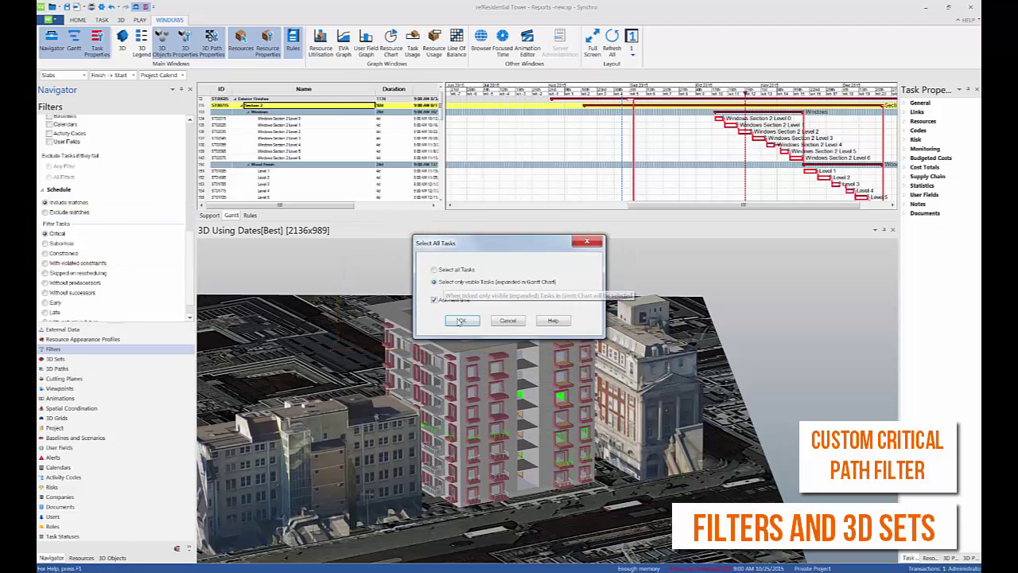
{"action": "left_click", "coordinate": [459, 320]}
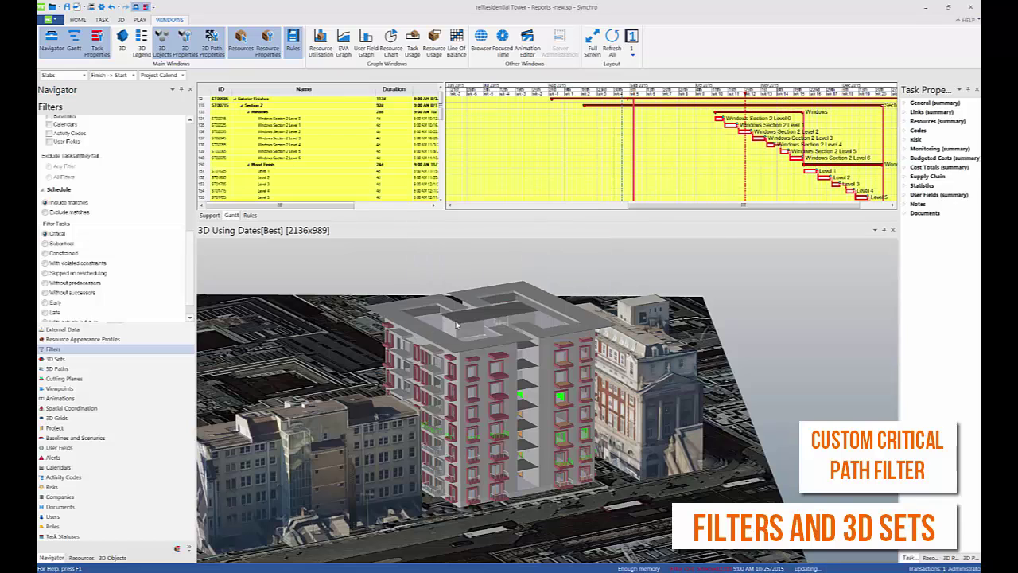
Select the tasks' assigned 3D objects and create a 3D filter named Critical Path from them.
{"action": "right_click", "coordinate": [393, 157]}
{"action": "left_click", "coordinate": [427, 162]}
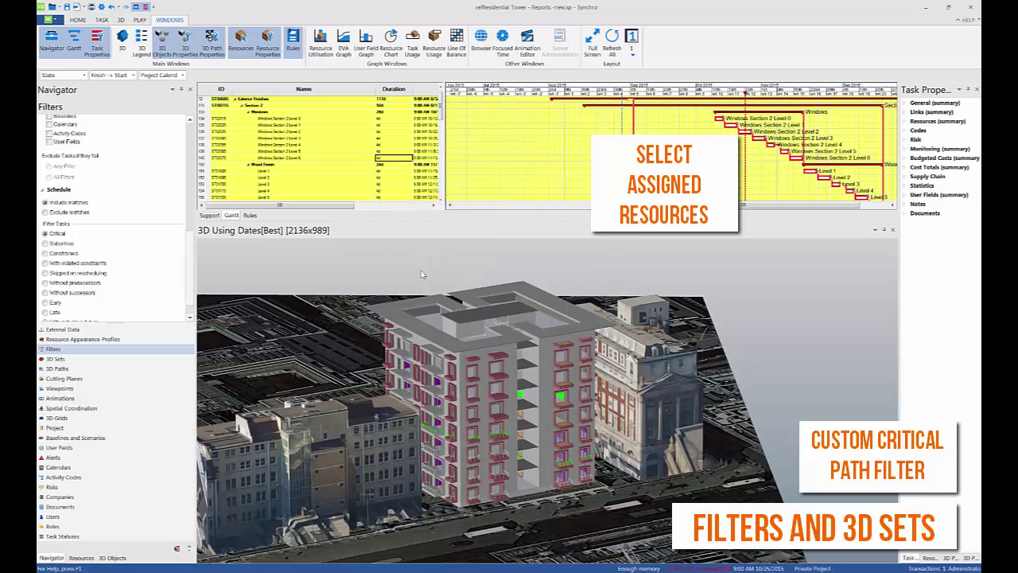
{"action": "right_click", "coordinate": [414, 271]}
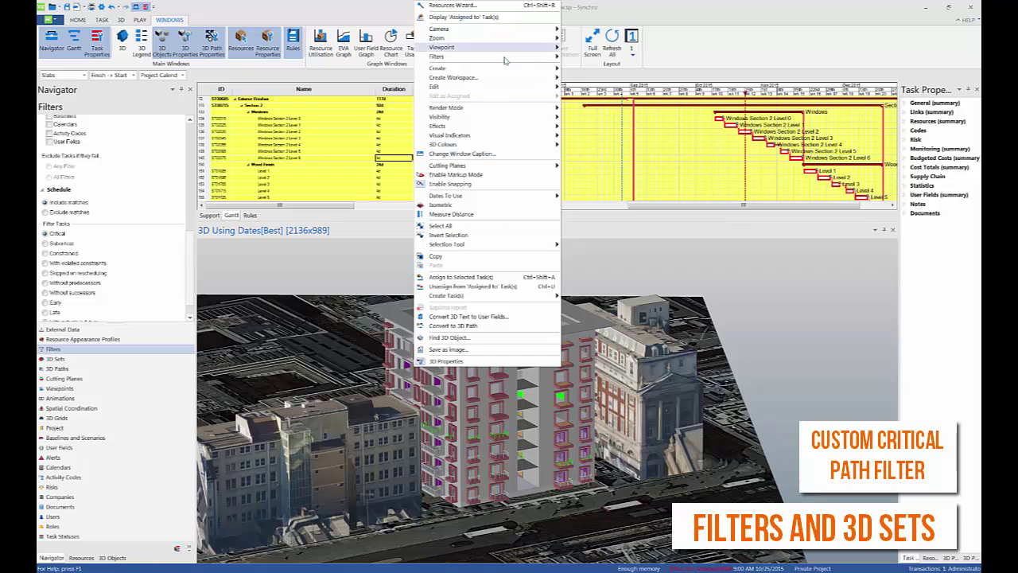
{"action": "mouse_move", "coordinate": [506, 61]}
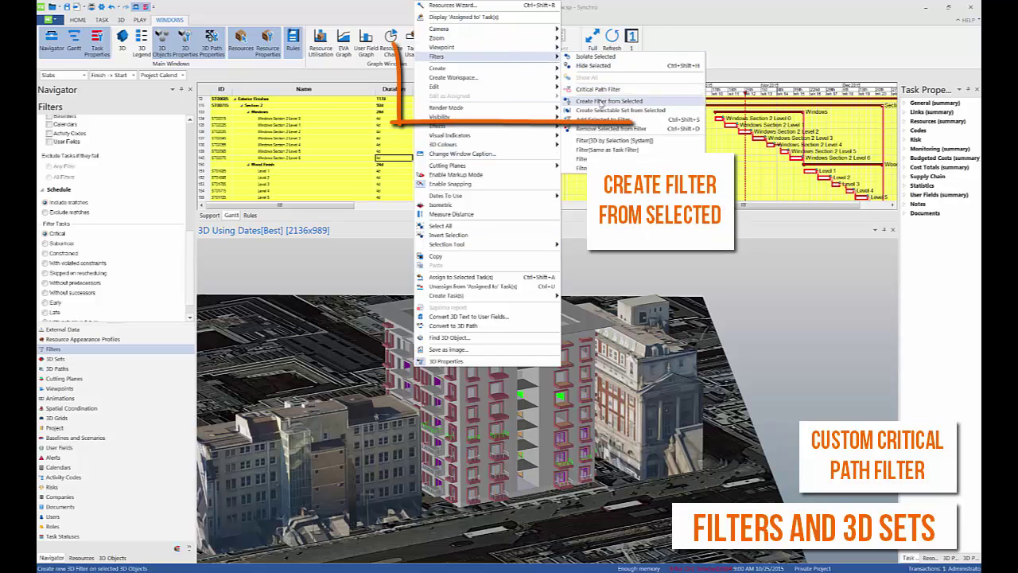
{"action": "left_click", "coordinate": [602, 102]}
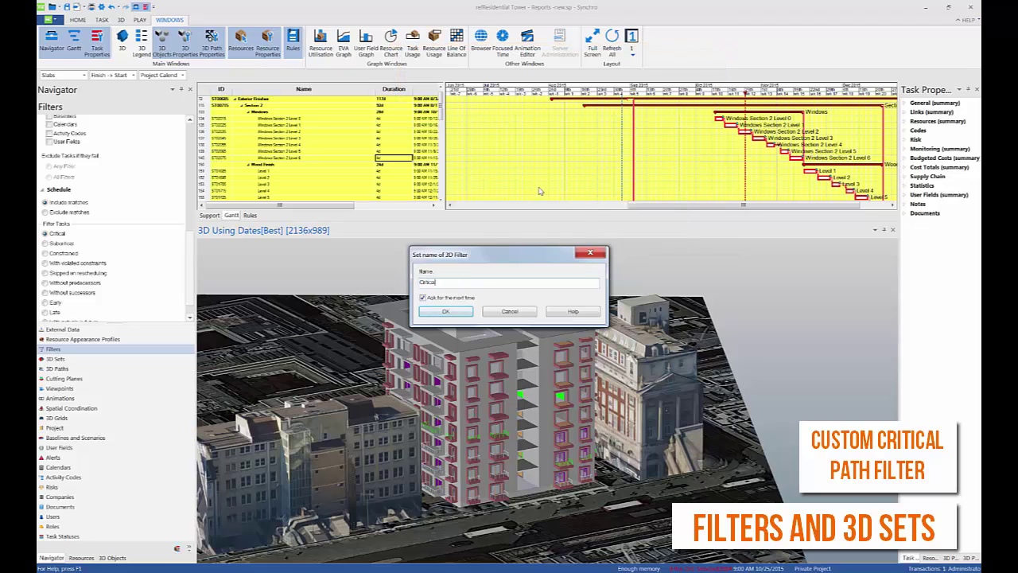
{"action": "key", "text": "Return"}
Enable the Critical Path 3D set and colour its filtered objects red.
{"action": "left_click", "coordinate": [99, 359]}
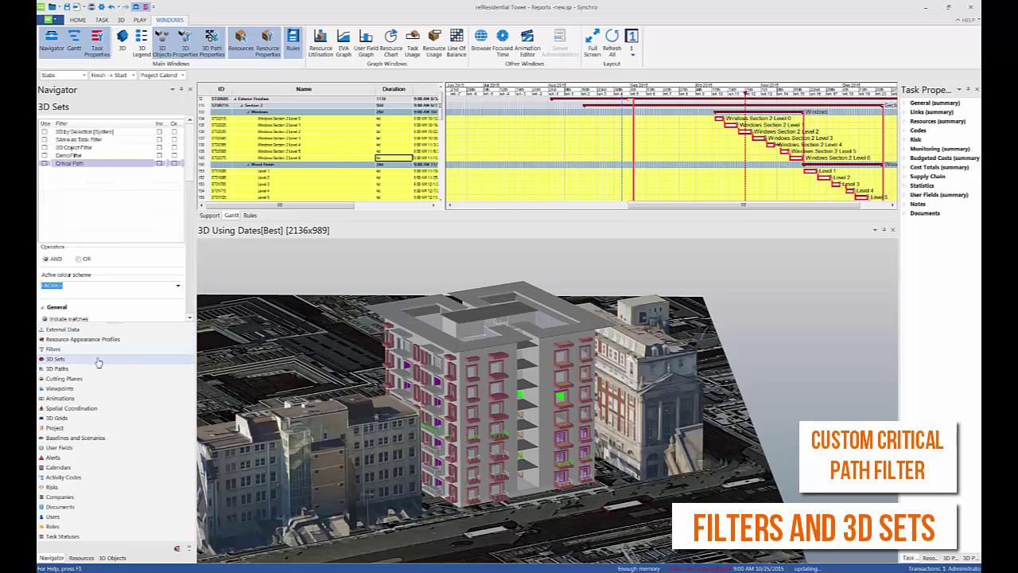
{"action": "left_click", "coordinate": [46, 163]}
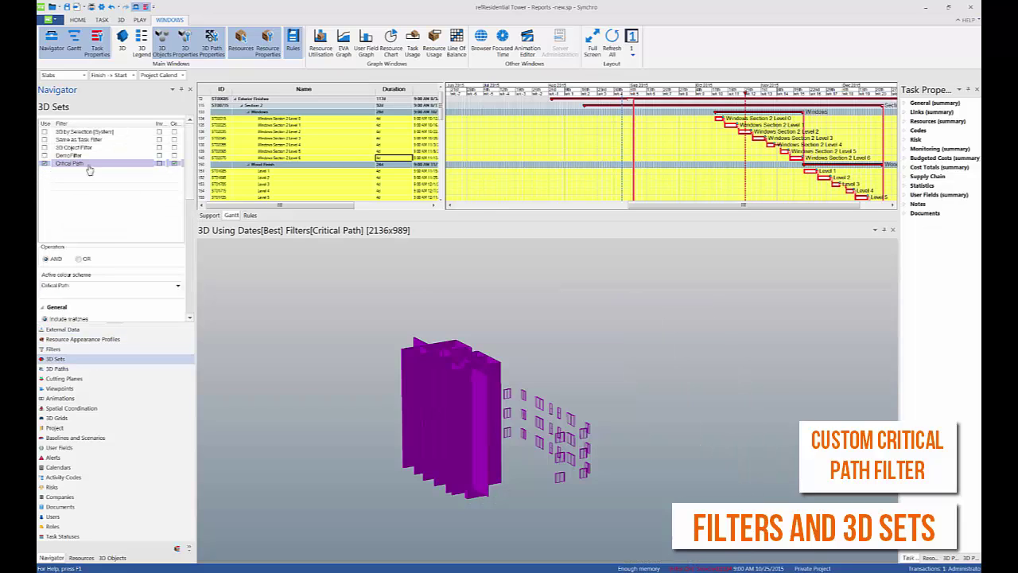
{"action": "left_click_drag", "start_coordinate": [191, 176], "coordinate": [189, 267]}
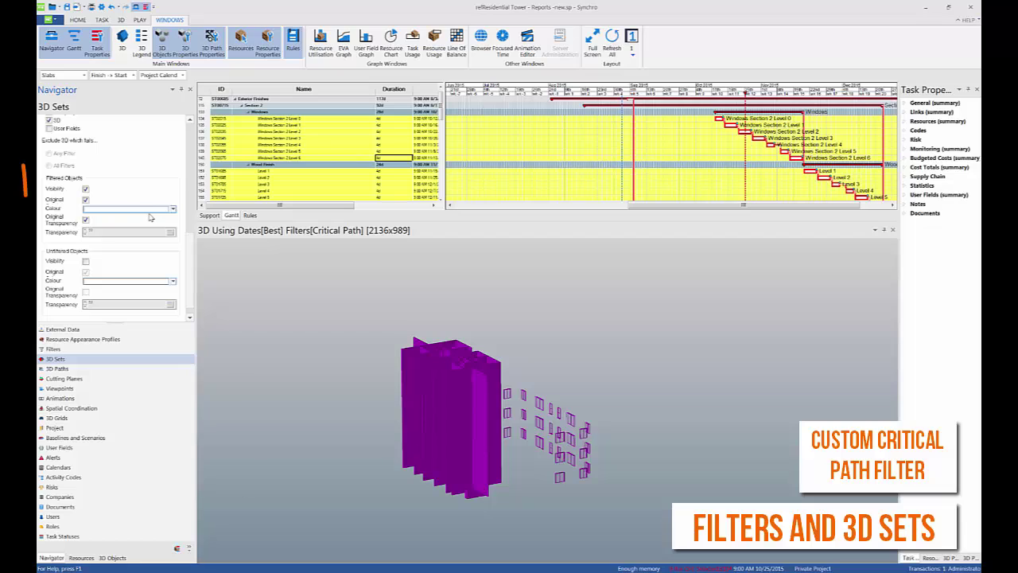
{"action": "left_click", "coordinate": [86, 199]}
{"action": "left_click", "coordinate": [173, 209]}
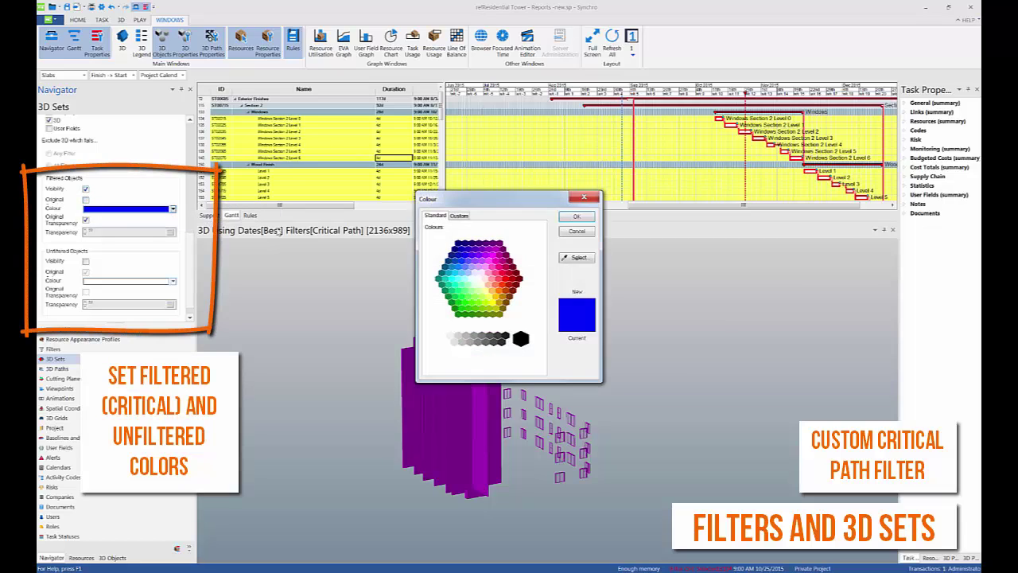
{"action": "left_click", "coordinate": [520, 277]}
{"action": "left_click", "coordinate": [575, 217]}
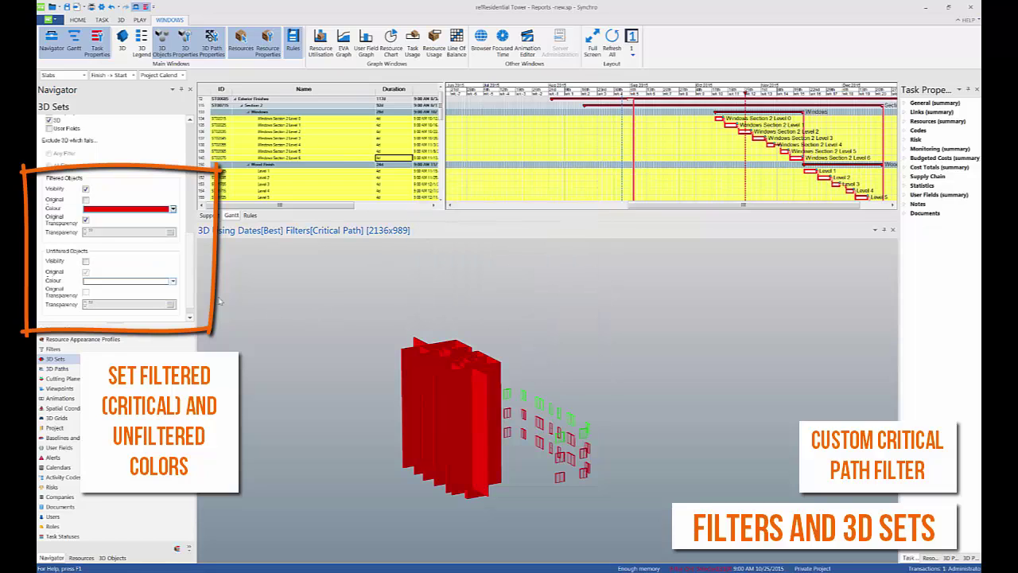
Show unfiltered objects in translucent green and render the critical objects solid.
{"action": "left_click", "coordinate": [85, 260]}
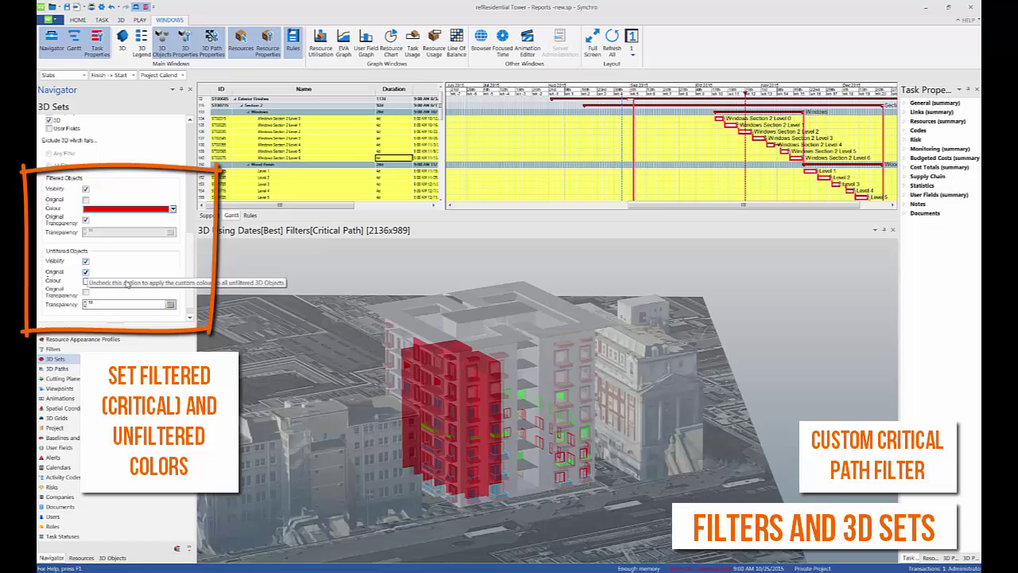
{"action": "left_click", "coordinate": [85, 271]}
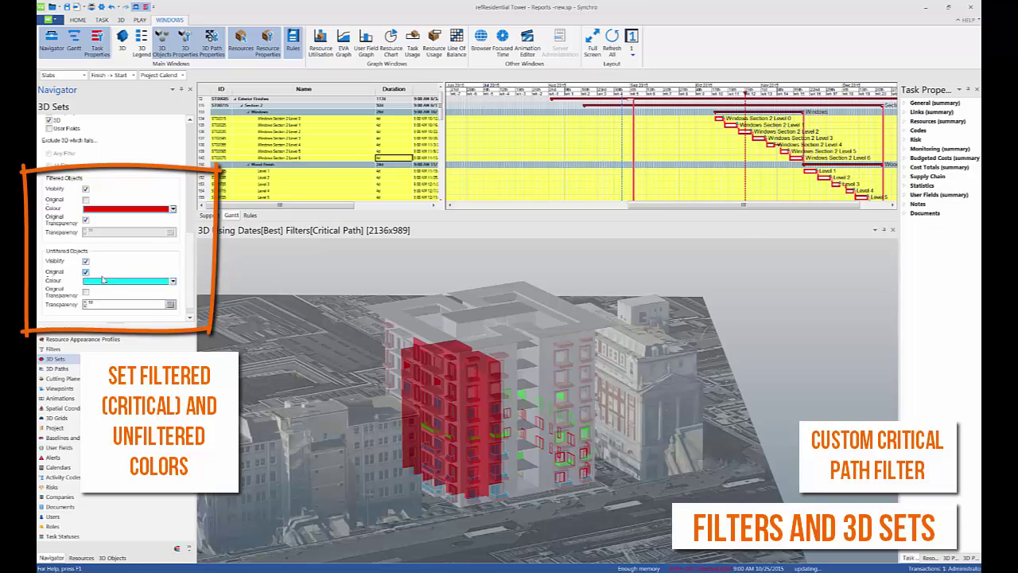
{"action": "left_click", "coordinate": [172, 281]}
{"action": "left_click", "coordinate": [466, 303]}
{"action": "left_click", "coordinate": [576, 215]}
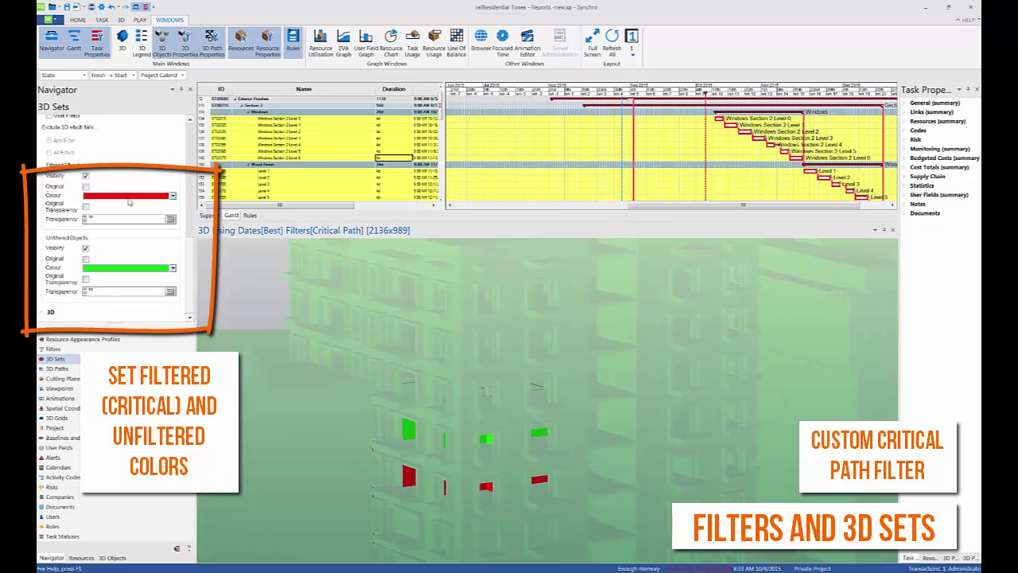
{"action": "left_click", "coordinate": [86, 206]}
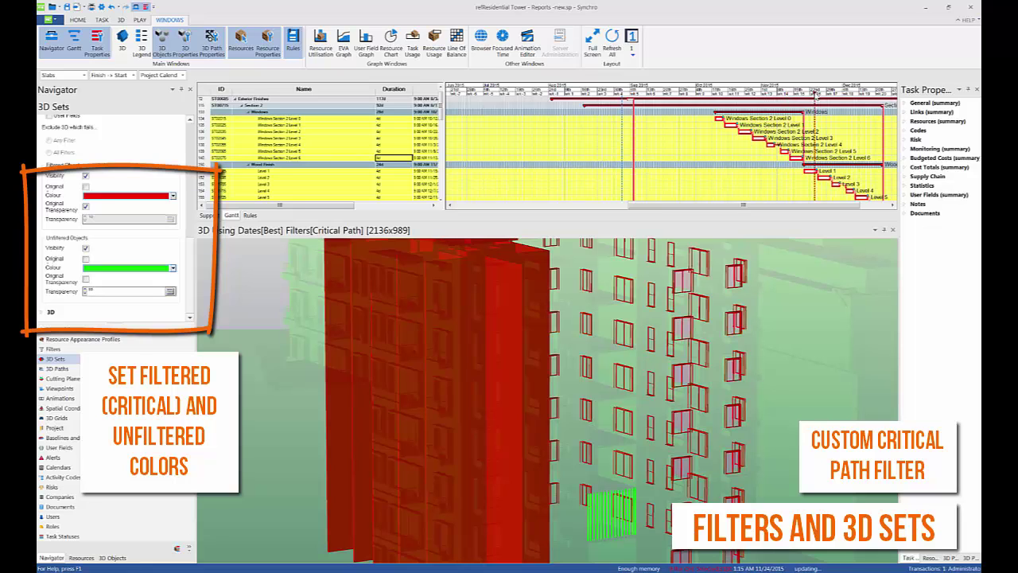
{"action": "scroll", "coordinate": [189, 140], "scroll_direction": "up", "scroll_amount": 5}
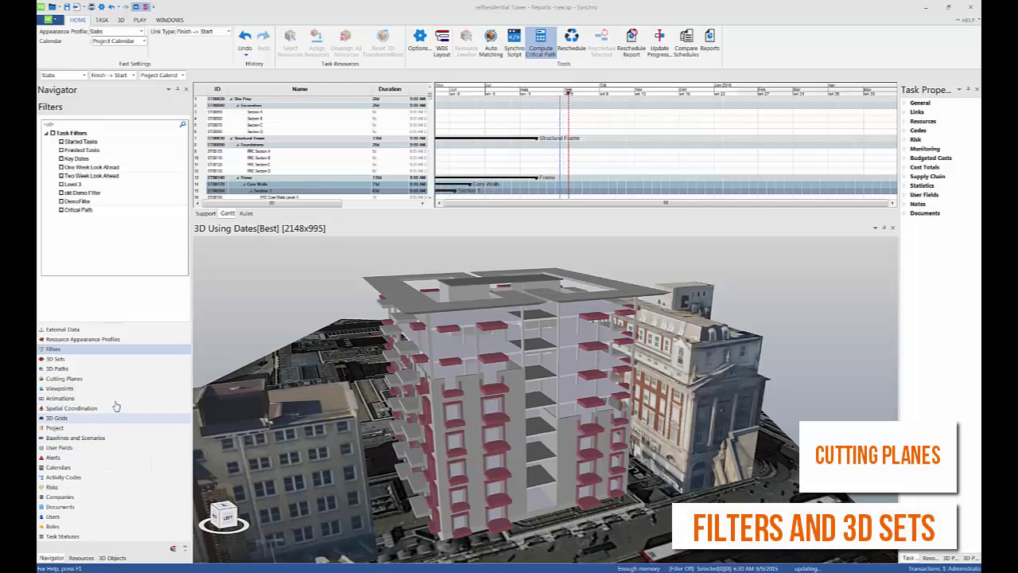
Add a new cutting plane, rename it Interior, and switch it on.
{"action": "left_click", "coordinate": [111, 379]}
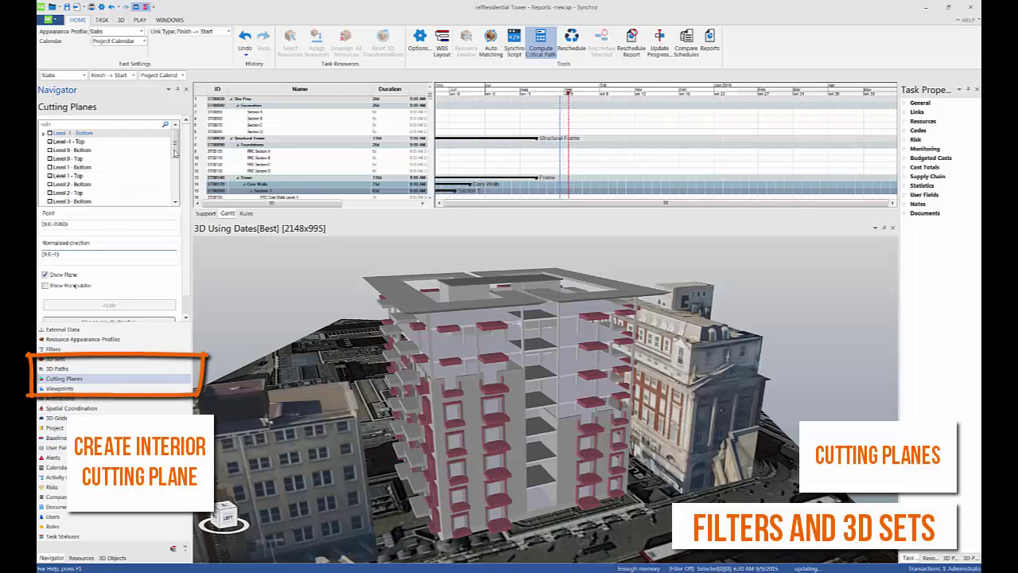
{"action": "left_click_drag", "start_coordinate": [176, 150], "coordinate": [176, 202]}
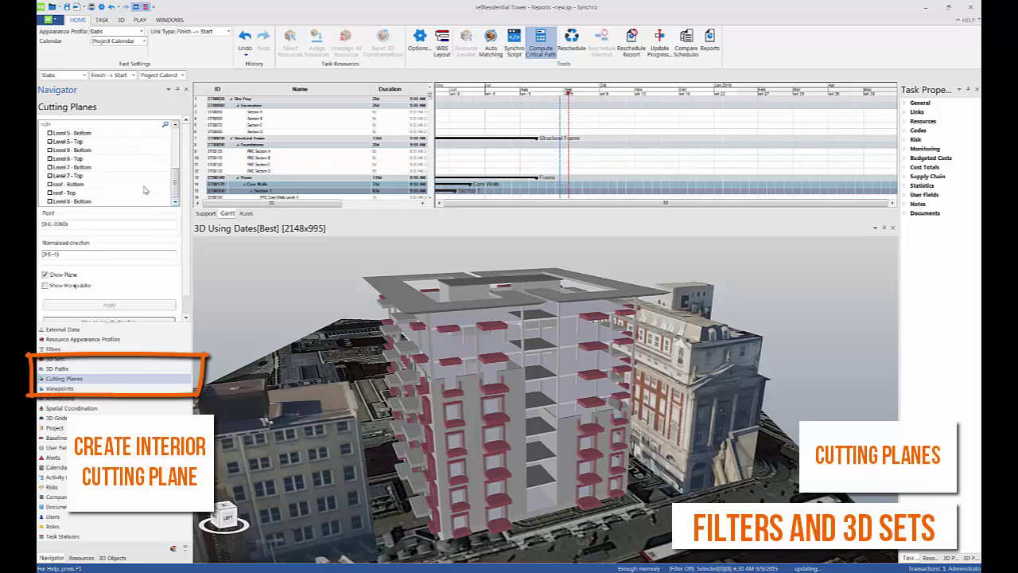
{"action": "left_click", "coordinate": [163, 184]}
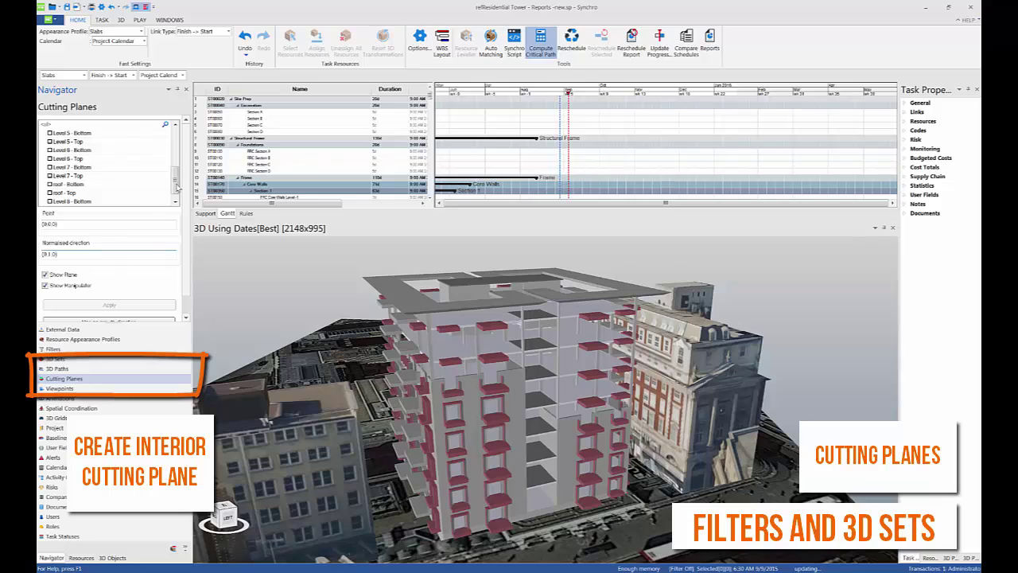
{"action": "left_click_drag", "start_coordinate": [177, 186], "coordinate": [177, 198]}
{"action": "double_click", "coordinate": [100, 202]}
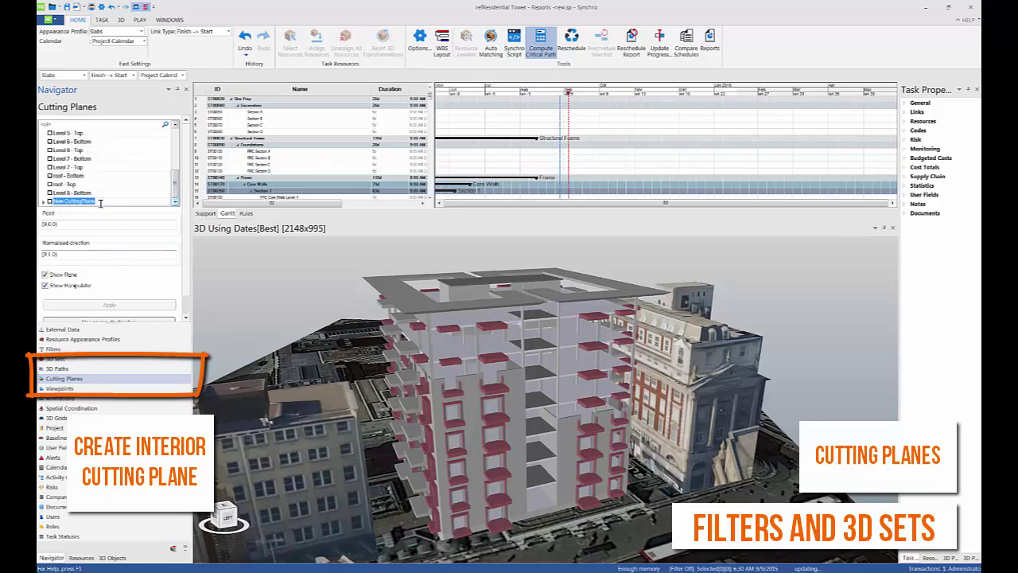
{"action": "key", "text": "BackSpace"}
{"action": "left_click", "coordinate": [50, 202]}
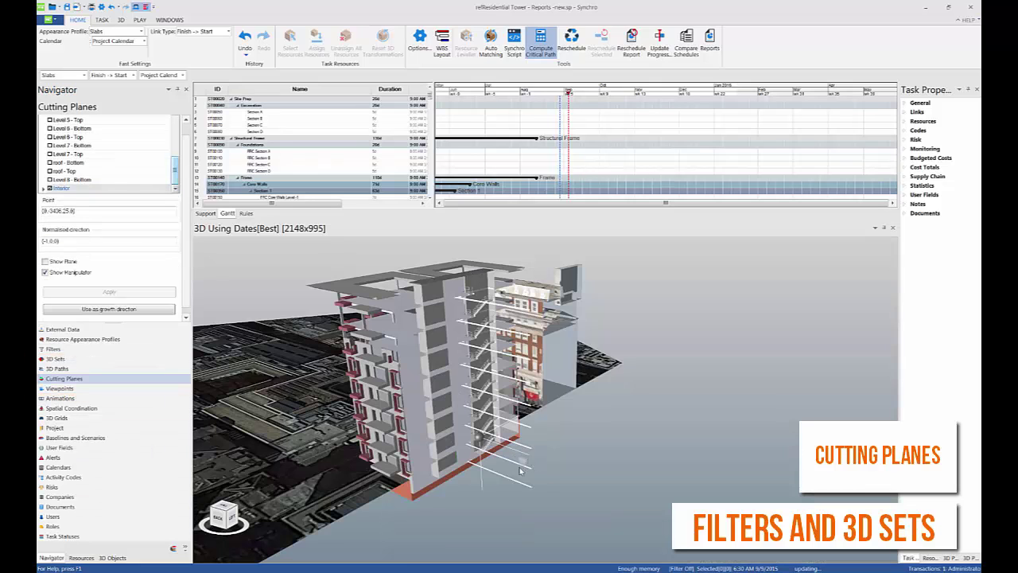
{"action": "scroll", "coordinate": [517, 471], "scroll_direction": "up", "scroll_amount": 4}
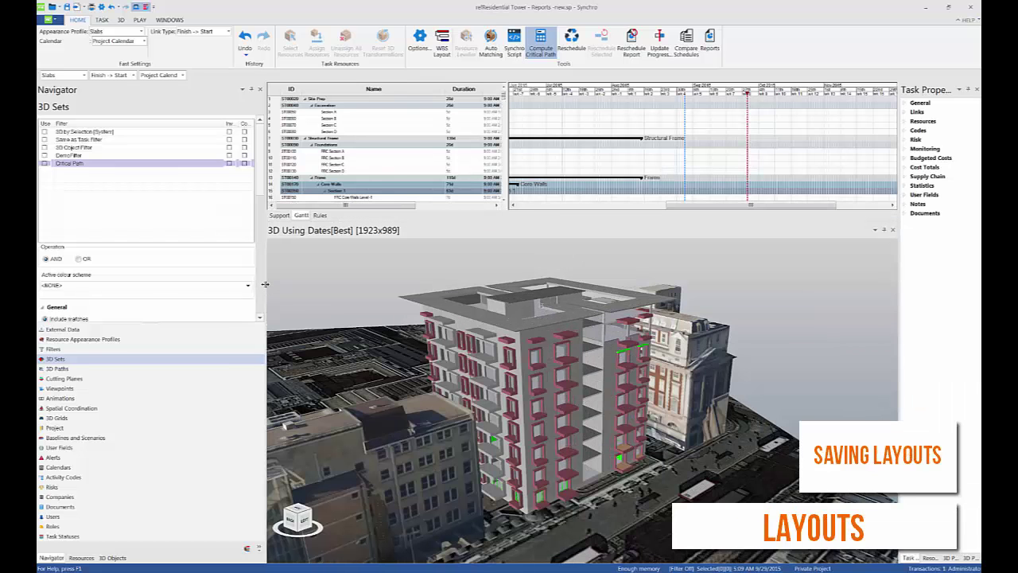
Drag the Navigator splitter left to widen the Gantt and 3D area, and switch to window layout 2.
{"action": "left_click_drag", "start_coordinate": [265, 284], "coordinate": [194, 284]}
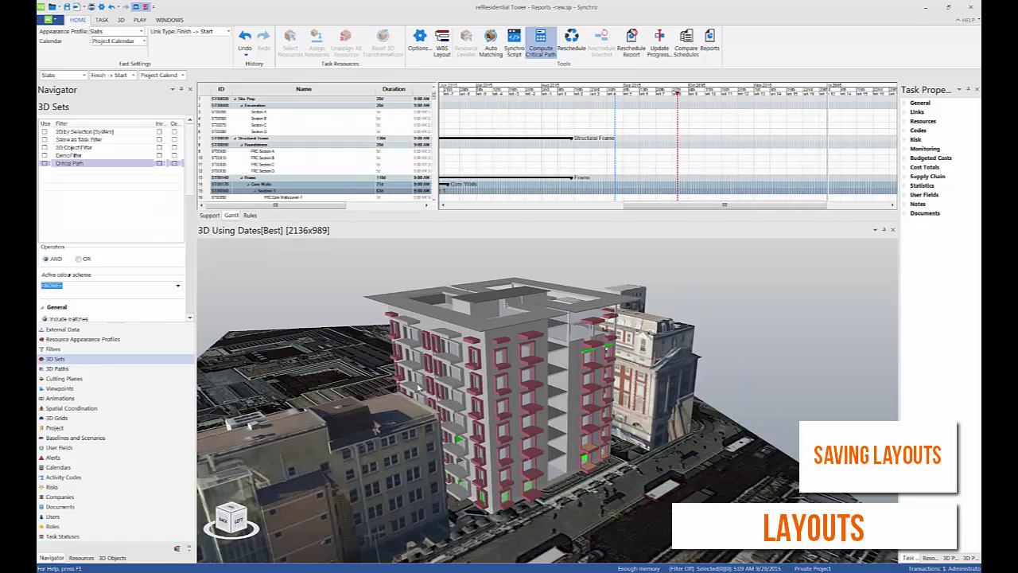
{"action": "left_click", "coordinate": [170, 20]}
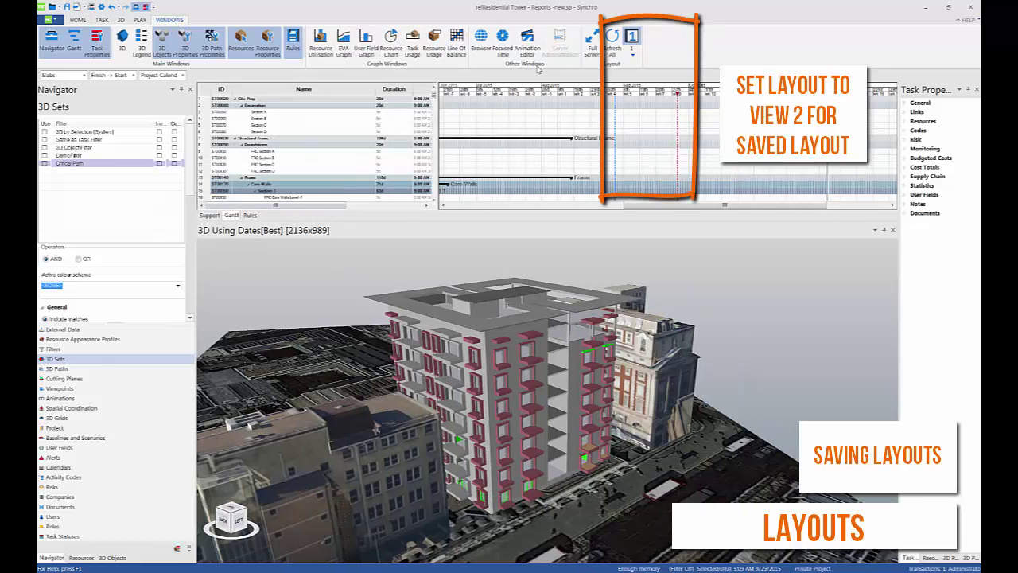
{"action": "left_click", "coordinate": [633, 51]}
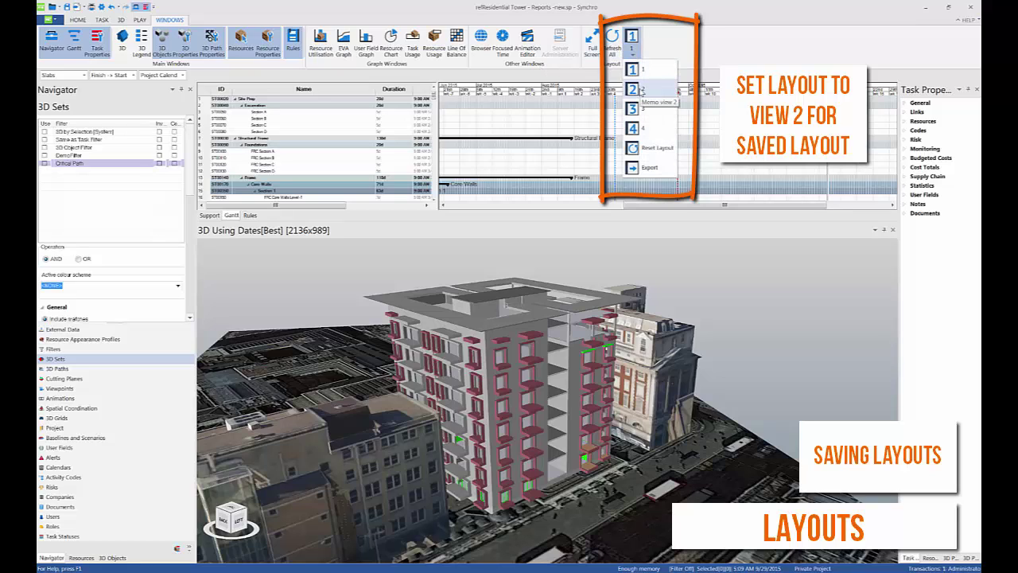
{"action": "left_click", "coordinate": [636, 90]}
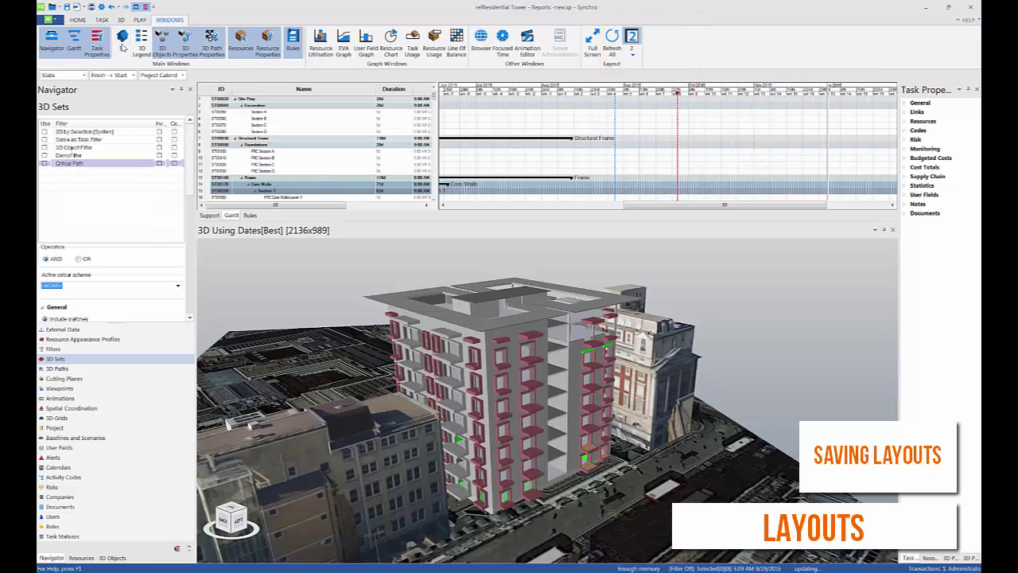
Add two more 3D views, dock them beside the main view, and resize them.
{"action": "left_click", "coordinate": [121, 41]}
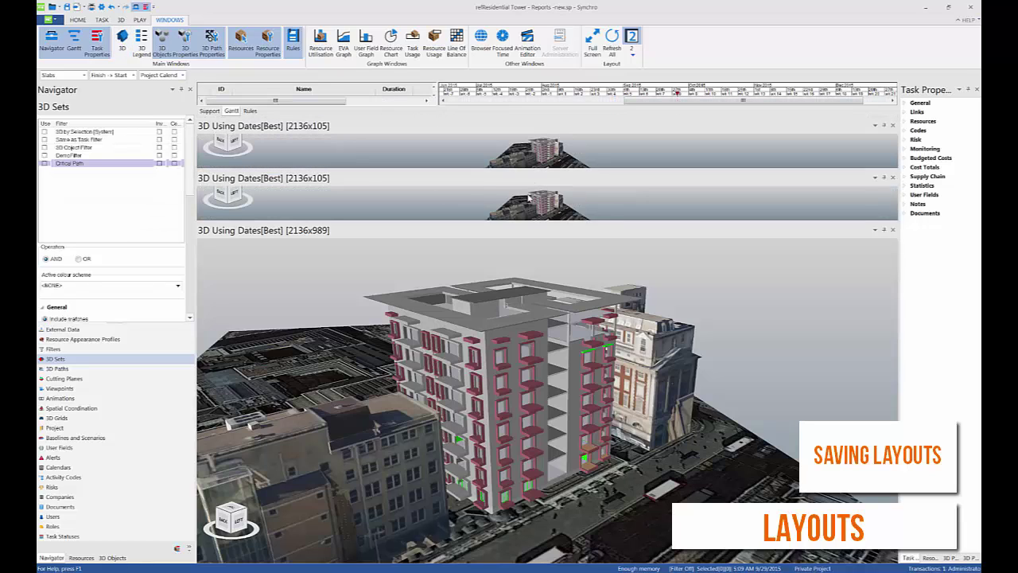
{"action": "left_click_drag", "start_coordinate": [518, 130], "coordinate": [560, 393]}
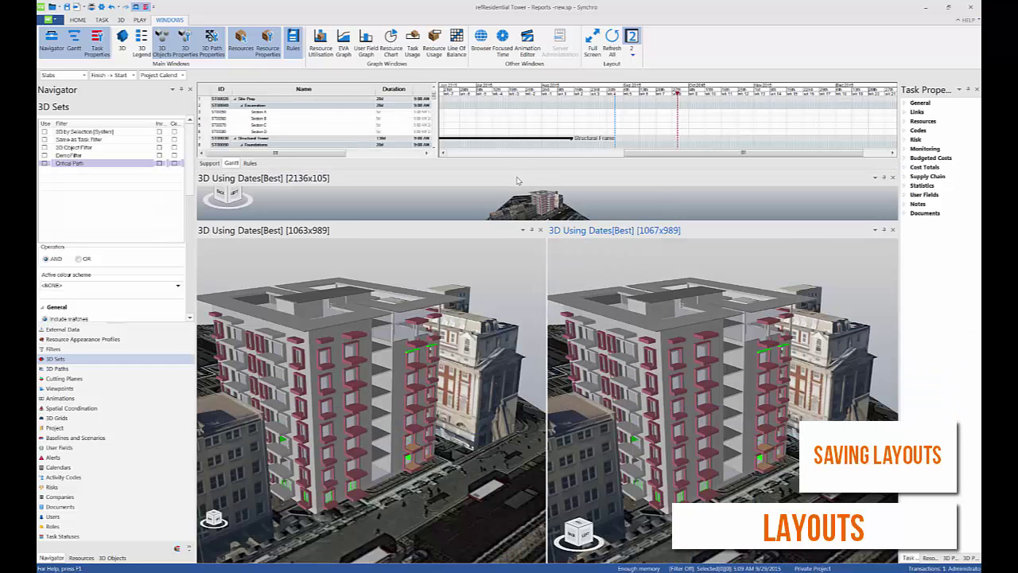
{"action": "left_click_drag", "start_coordinate": [518, 182], "coordinate": [734, 397]}
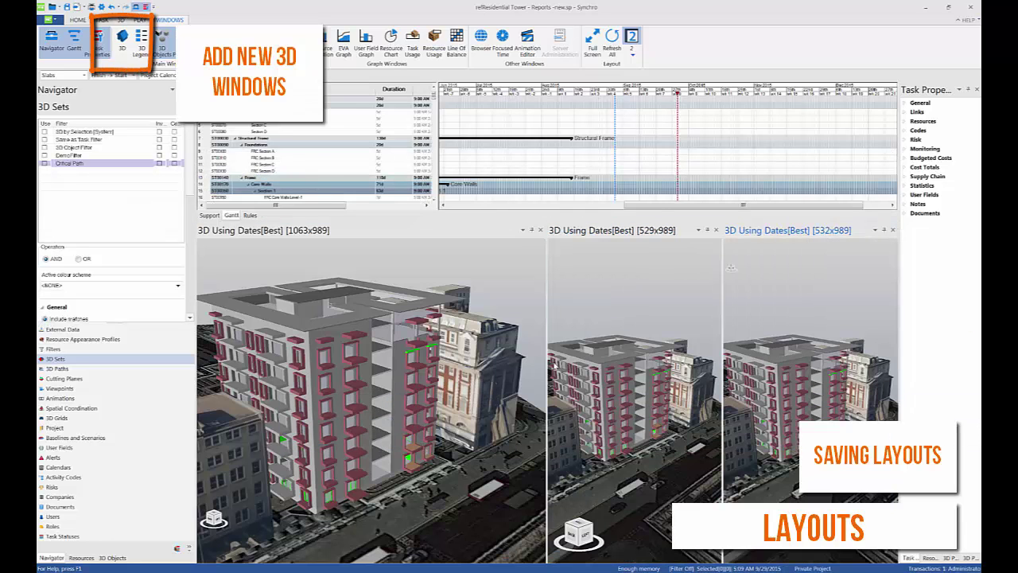
{"action": "left_click_drag", "start_coordinate": [547, 364], "coordinate": [412, 366]}
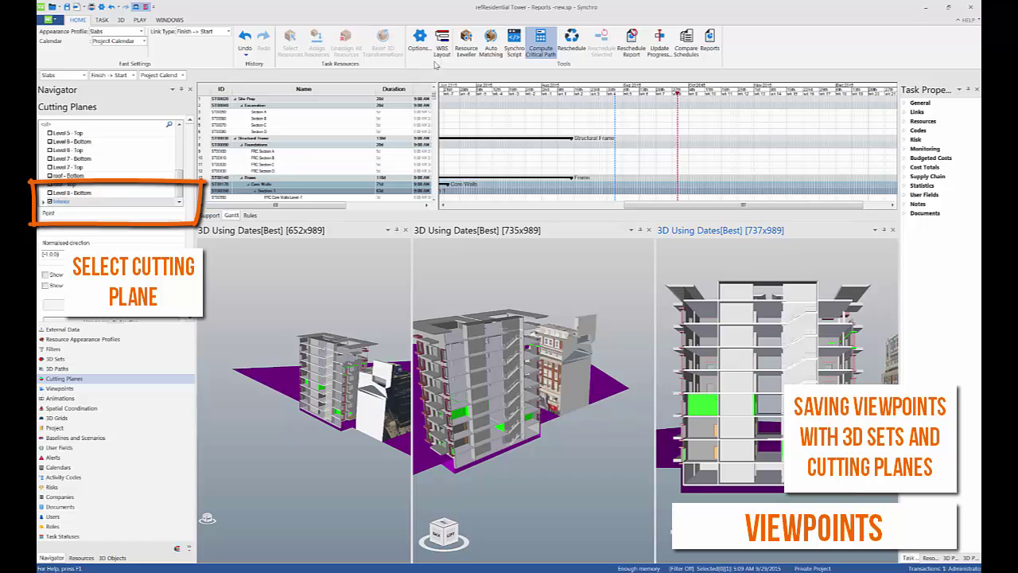
Search the Options tree for 'field of view' to reach the All Cameras Field of View setting.
{"action": "left_click", "coordinate": [420, 41]}
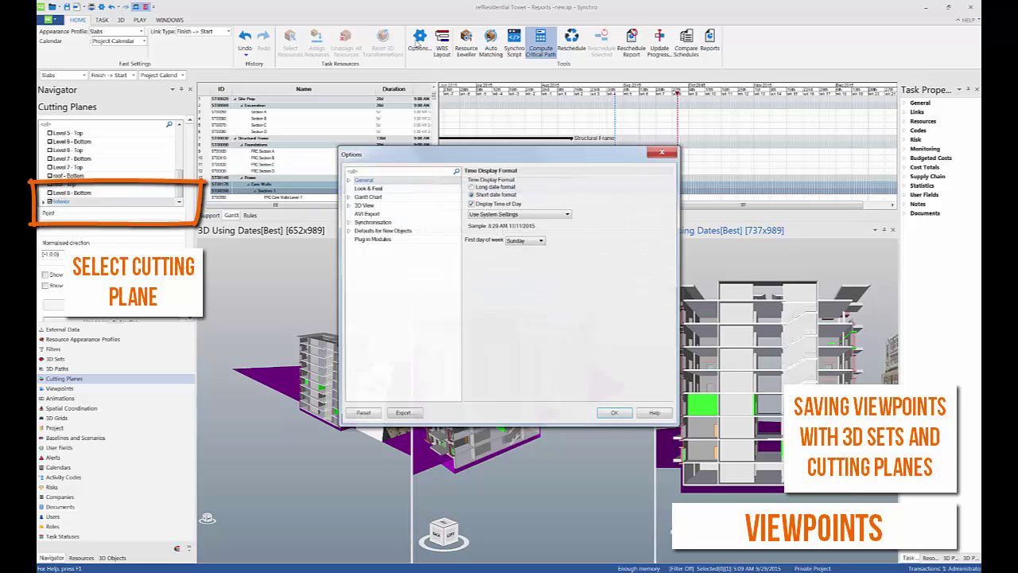
{"action": "right_click", "coordinate": [508, 282]}
{"action": "left_click", "coordinate": [525, 286]}
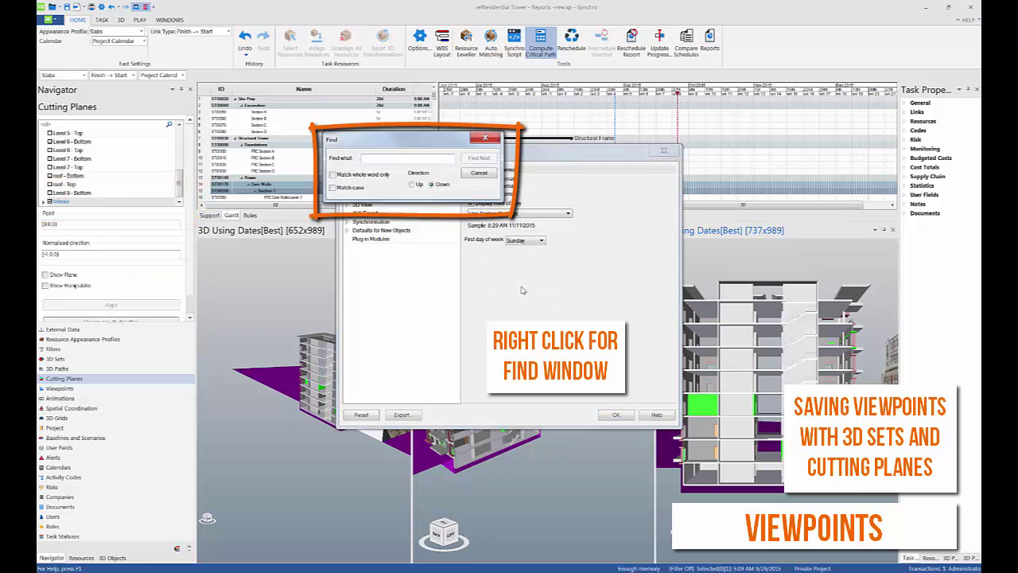
{"action": "type", "text": "field"}
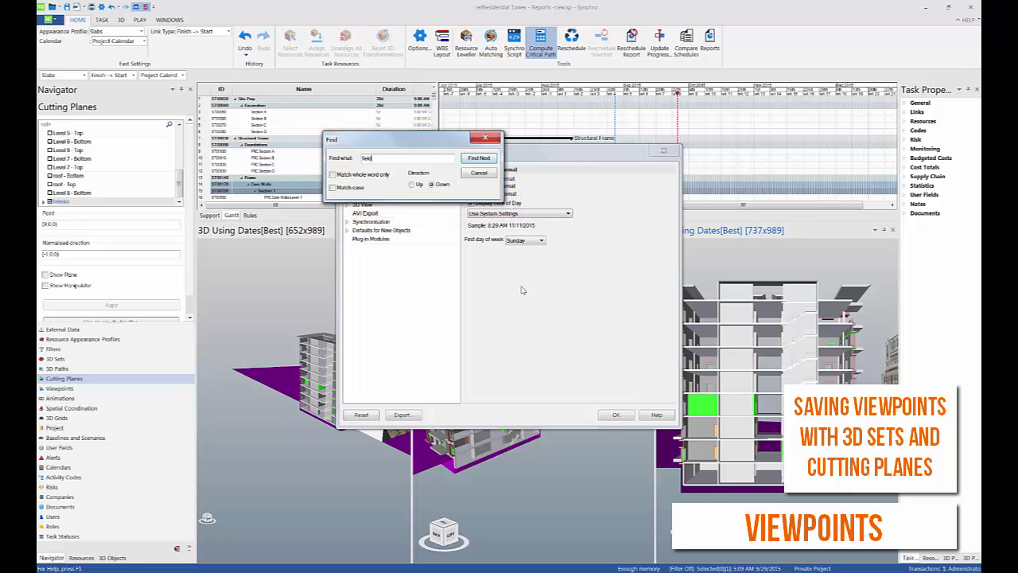
{"action": "type", "text": " of view"}
{"action": "key", "text": "Return"}
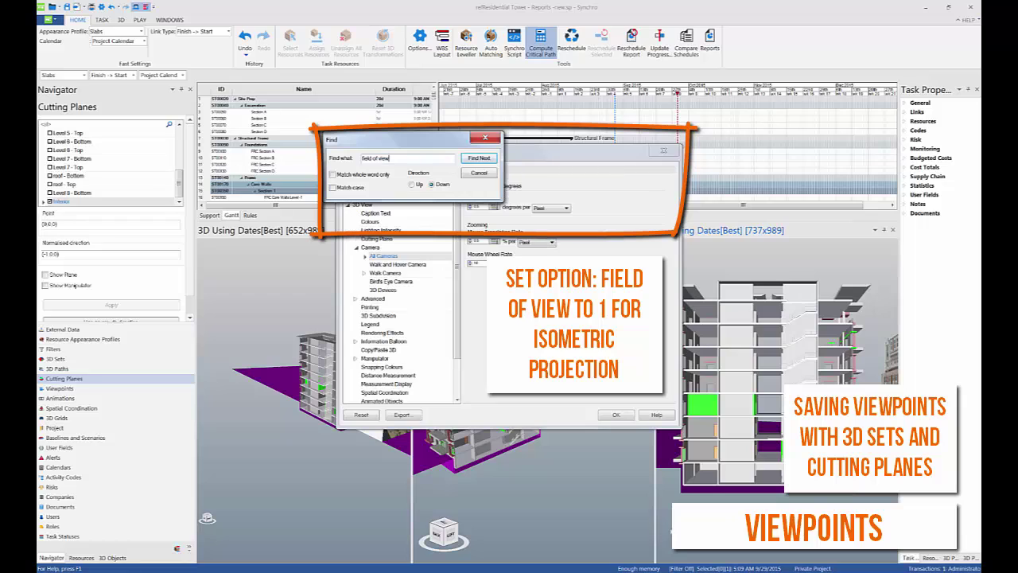
{"action": "left_click", "coordinate": [487, 139]}
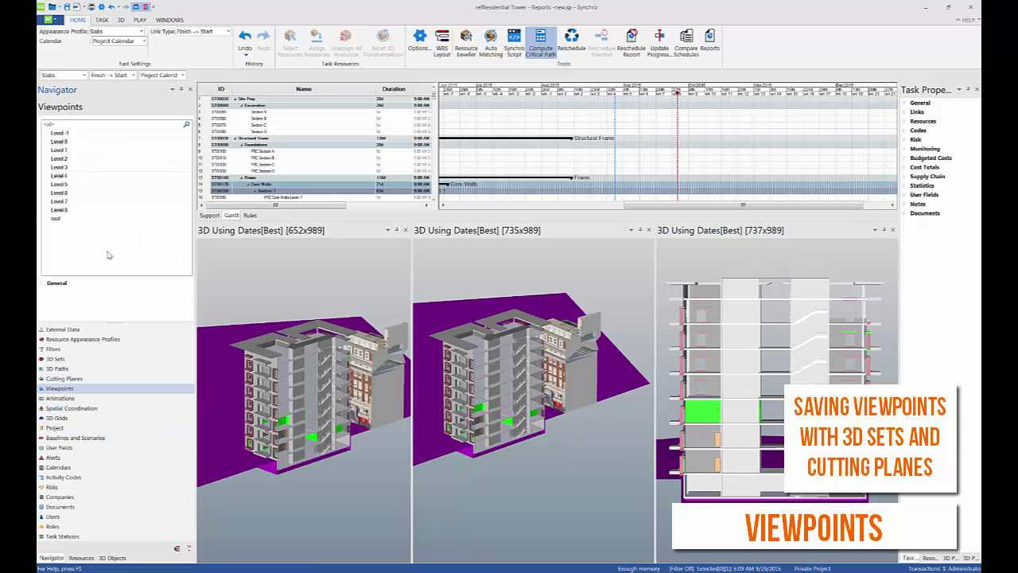
Save the current views as a viewpoint named 'View - Cutting Plane'.
{"action": "right_click", "coordinate": [113, 256]}
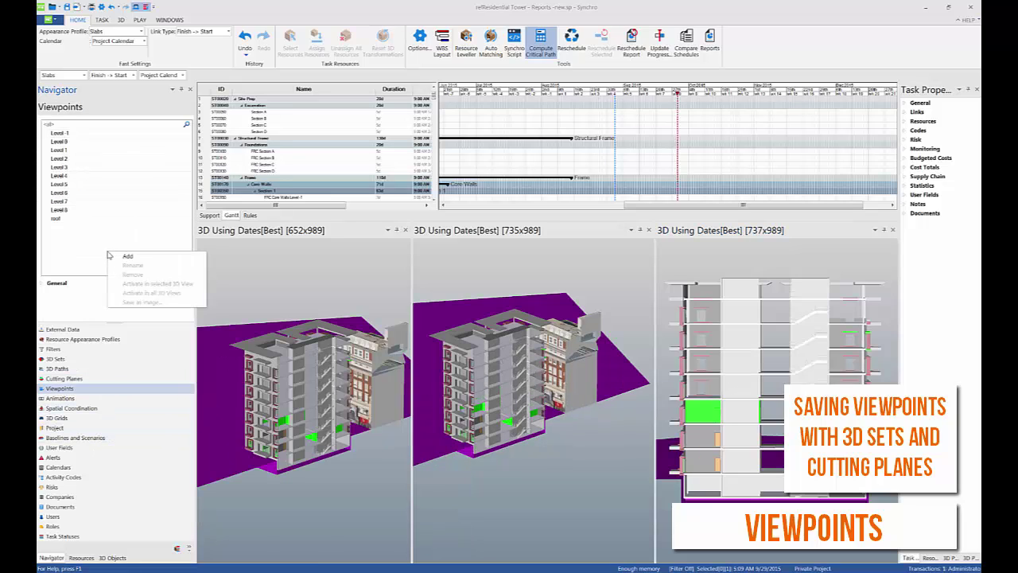
{"action": "left_click", "coordinate": [126, 256]}
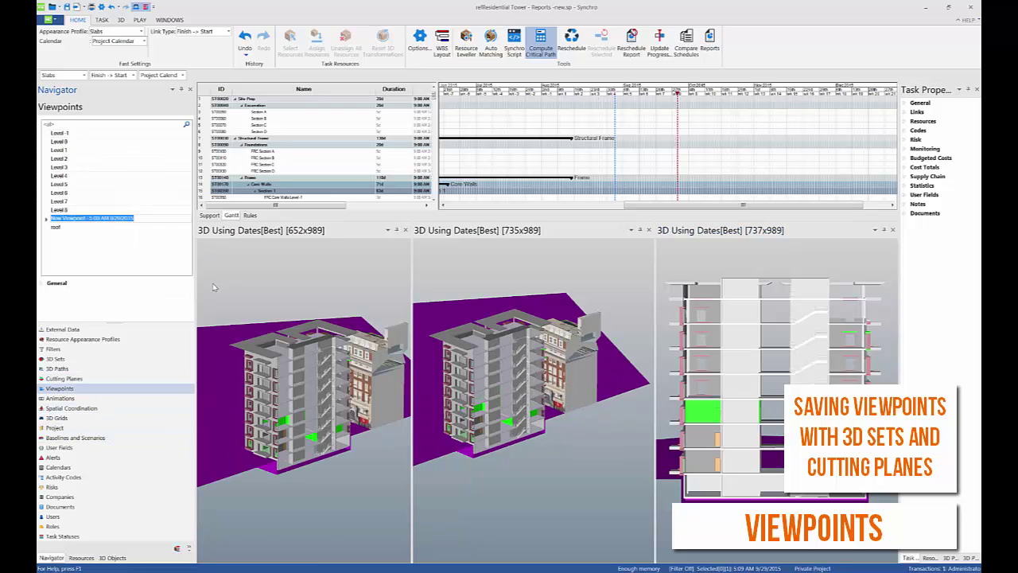
{"action": "type", "text": "V"}
{"action": "type", "text": "Pla"}
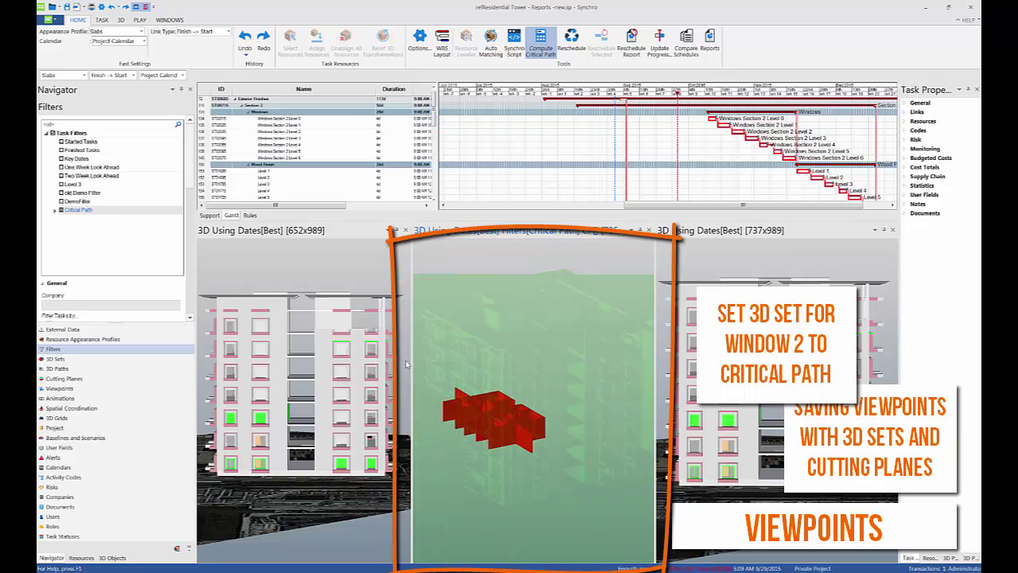
Save a second viewpoint for the critical-path view, naming it 'View - Critical P'.
{"action": "left_click", "coordinate": [93, 390]}
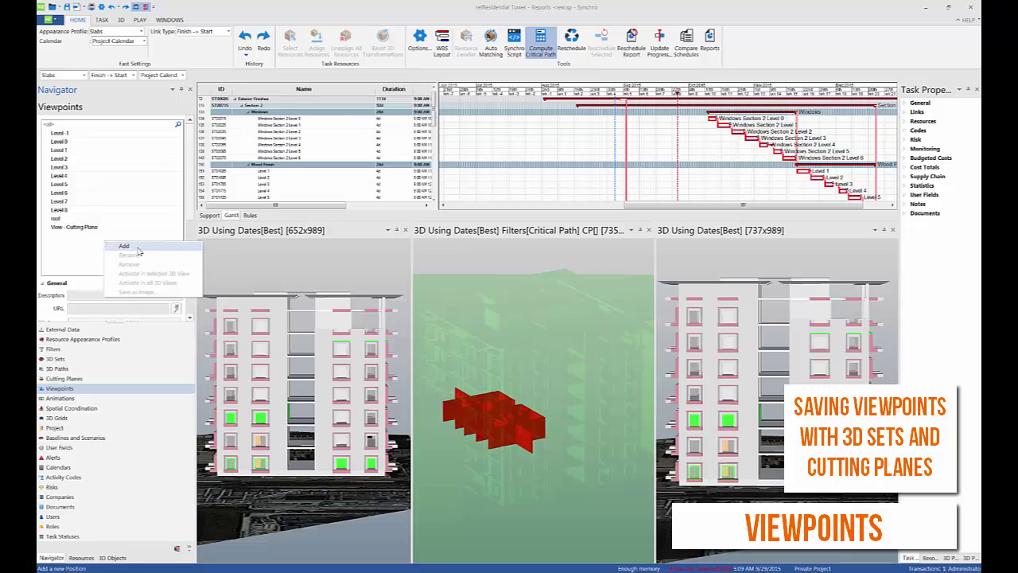
{"action": "left_click", "coordinate": [139, 252]}
{"action": "type", "text": "View"}
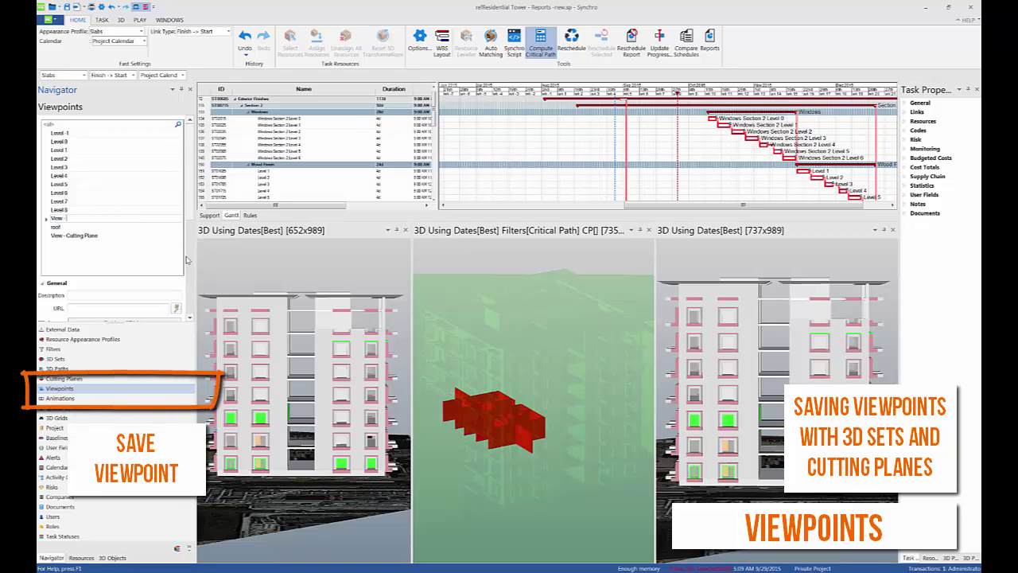
{"action": "type", "text": " - C"}
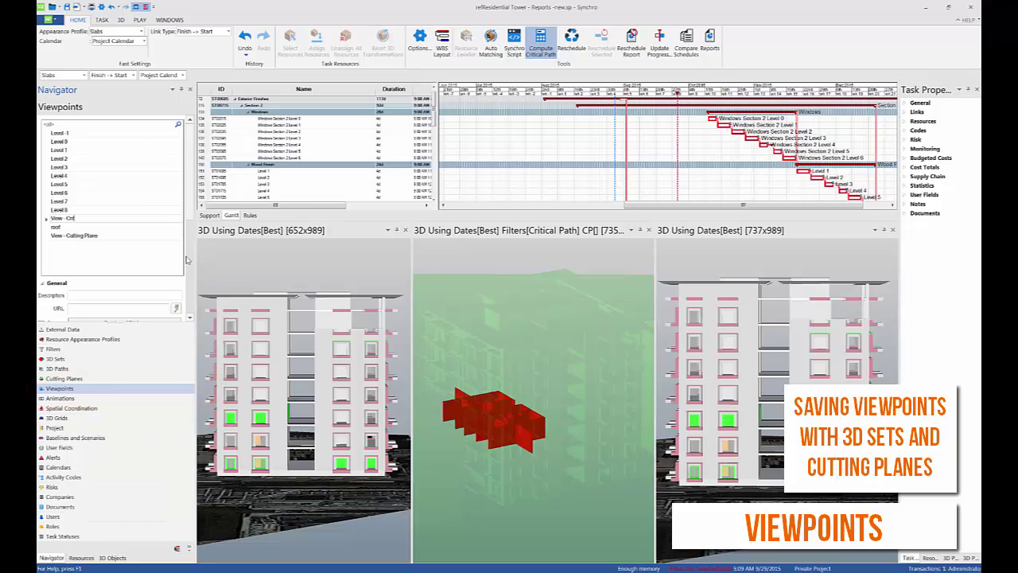
{"action": "type", "text": "ritical P"}
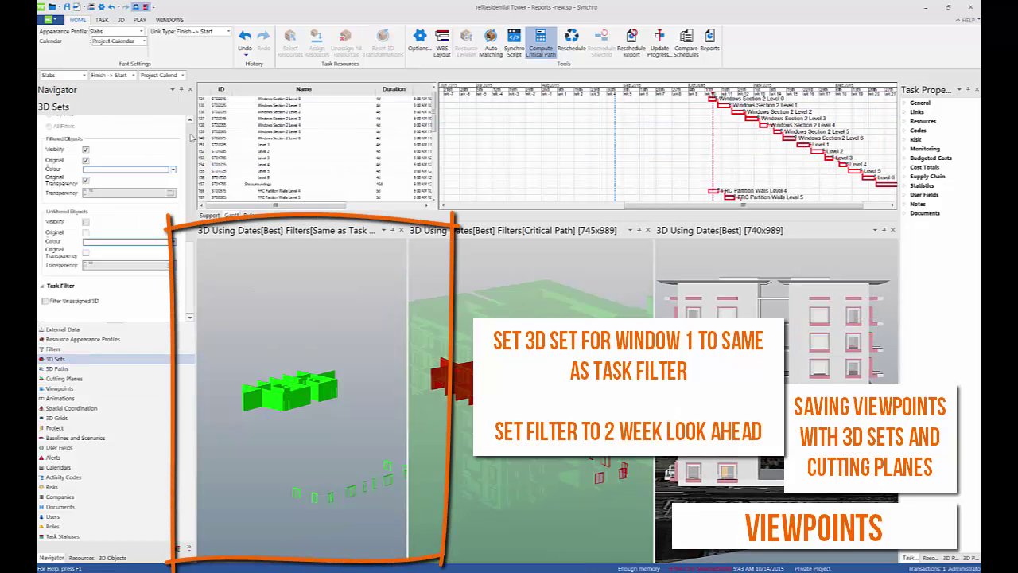
Apply the Two Week Look Ahead task filter and move the current date to 9/25/2015.
{"action": "scroll", "coordinate": [192, 139], "scroll_direction": "up", "scroll_amount": 5}
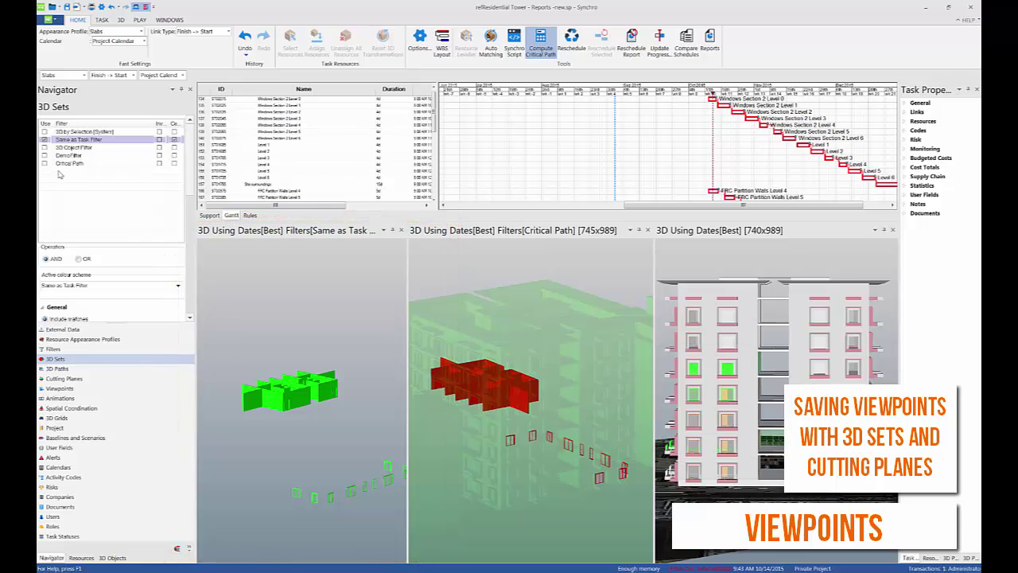
{"action": "left_click", "coordinate": [87, 349]}
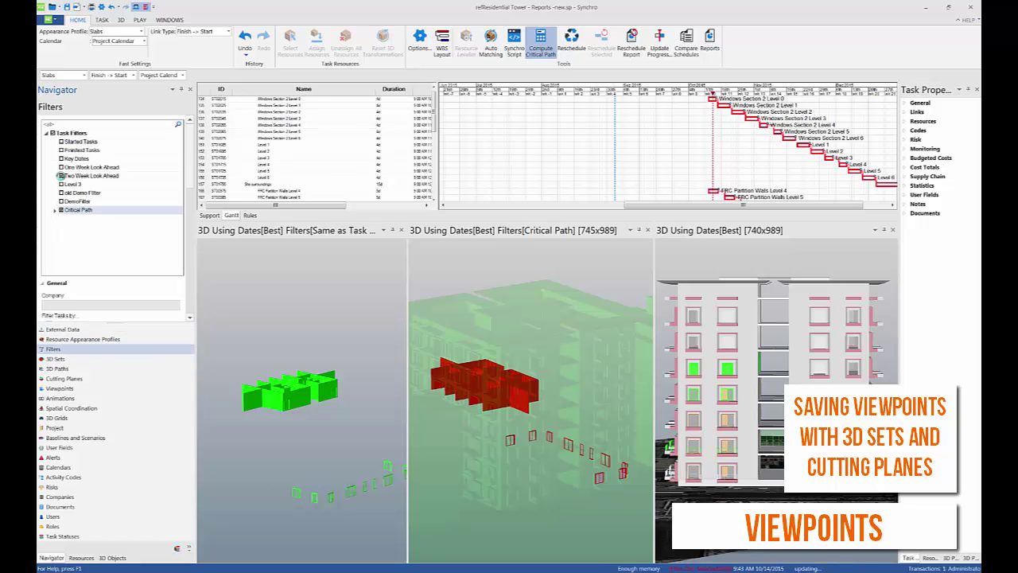
{"action": "left_click", "coordinate": [61, 176]}
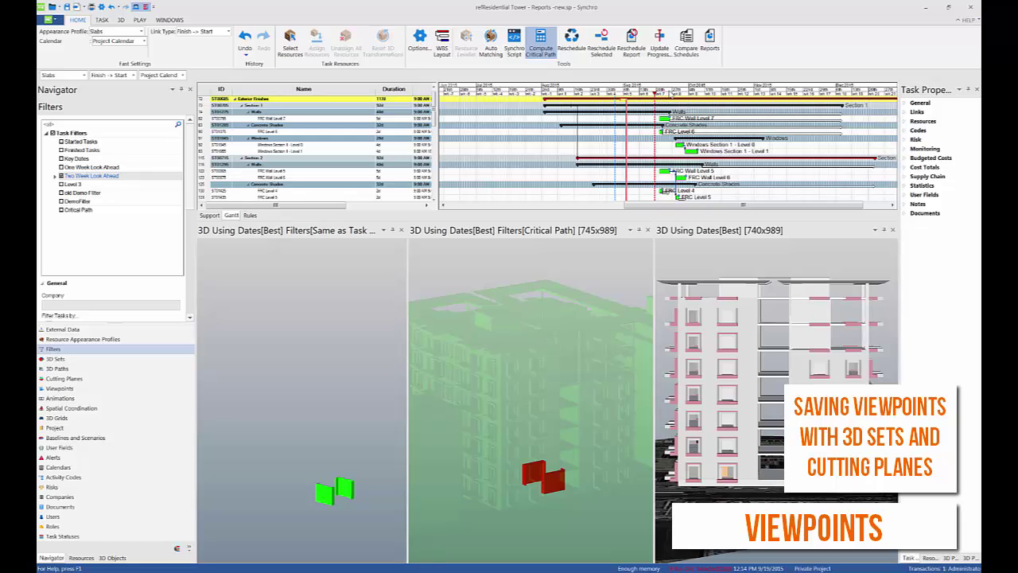
{"action": "left_click_drag", "start_coordinate": [655, 93], "coordinate": [671, 94]}
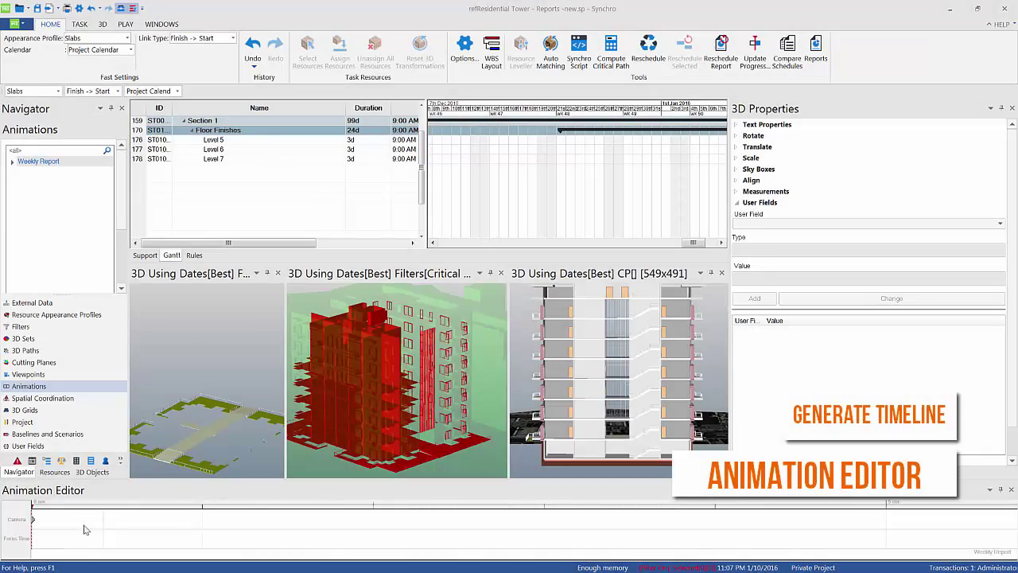
Generate the animation timeline with start 0, step 1 s, and keyframes every 1 week on Monday.
{"action": "right_click", "coordinate": [70, 536]}
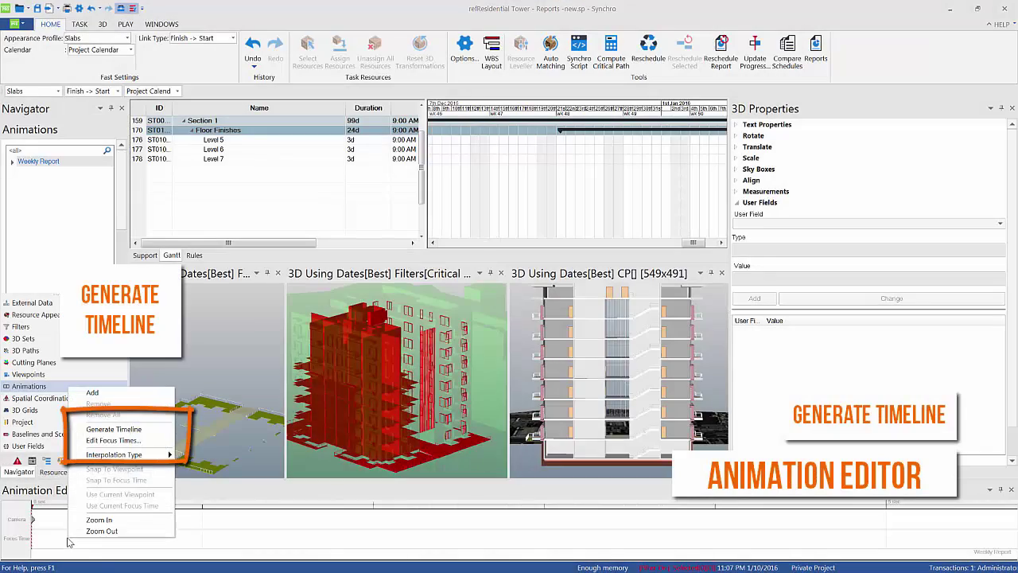
{"action": "left_click", "coordinate": [134, 430]}
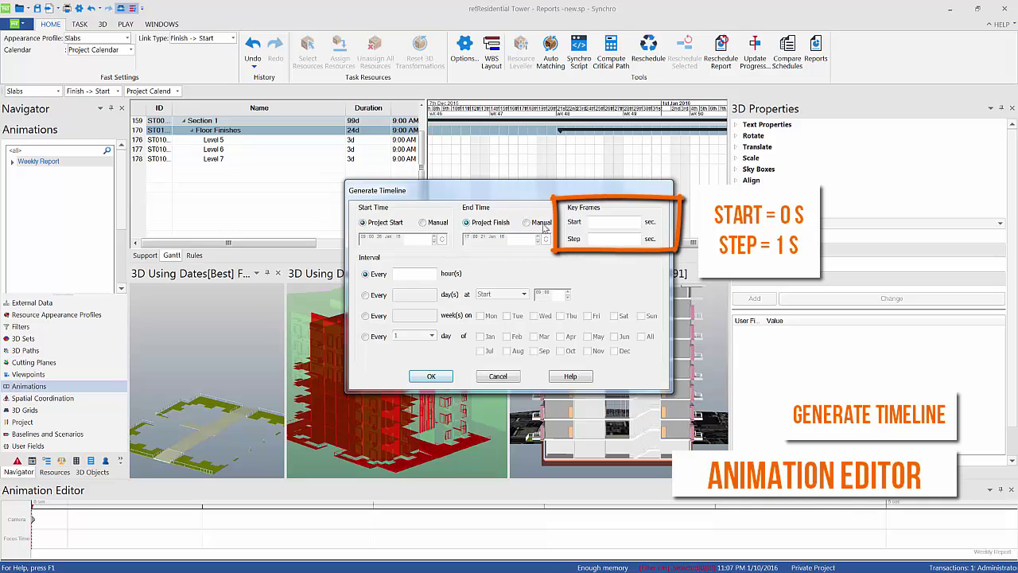
{"action": "left_click", "coordinate": [603, 222]}
{"action": "left_click", "coordinate": [608, 239]}
{"action": "type", "text": "1"}
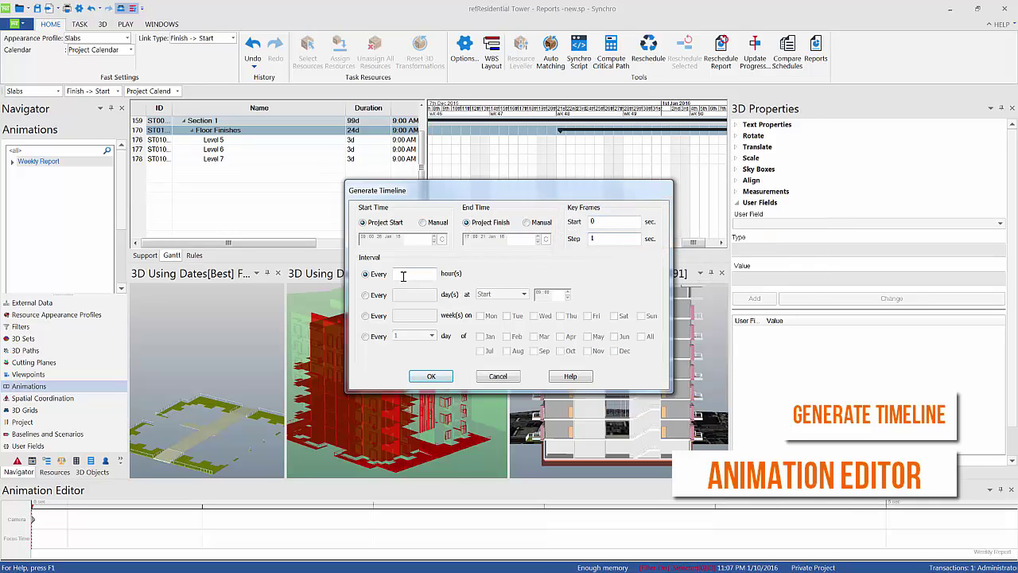
{"action": "left_click", "coordinate": [365, 317]}
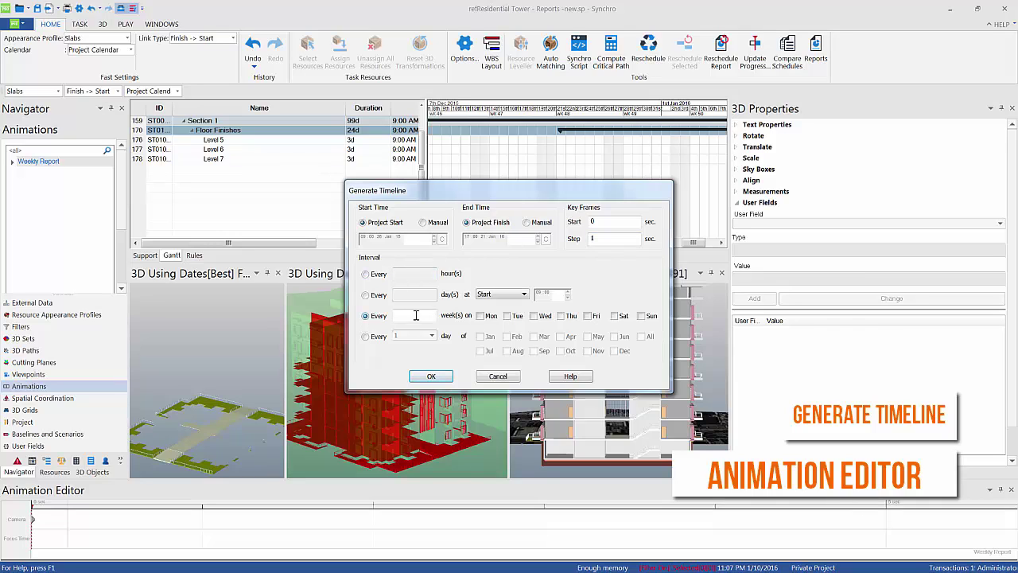
{"action": "left_click", "coordinate": [480, 316]}
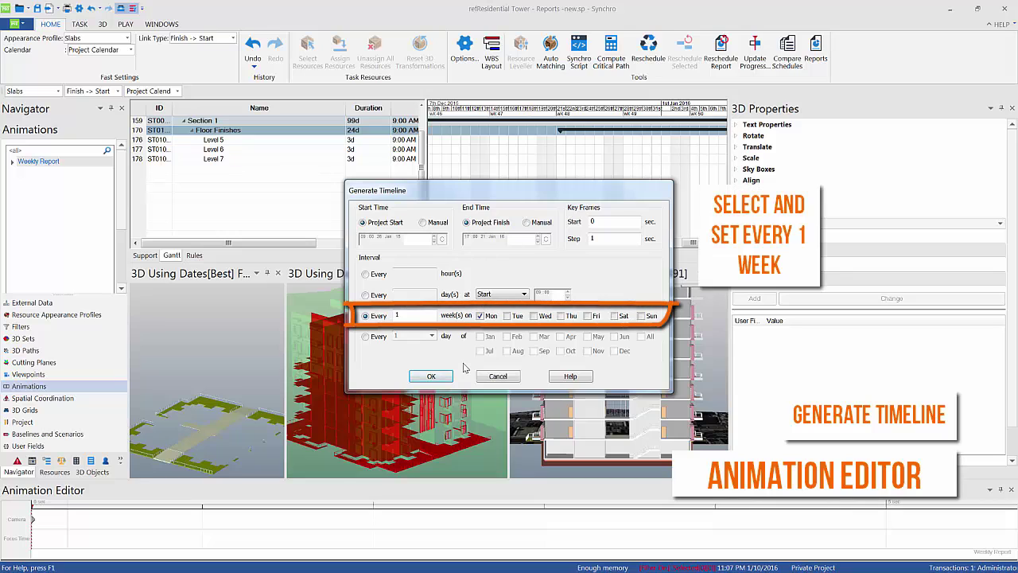
{"action": "left_click", "coordinate": [431, 377]}
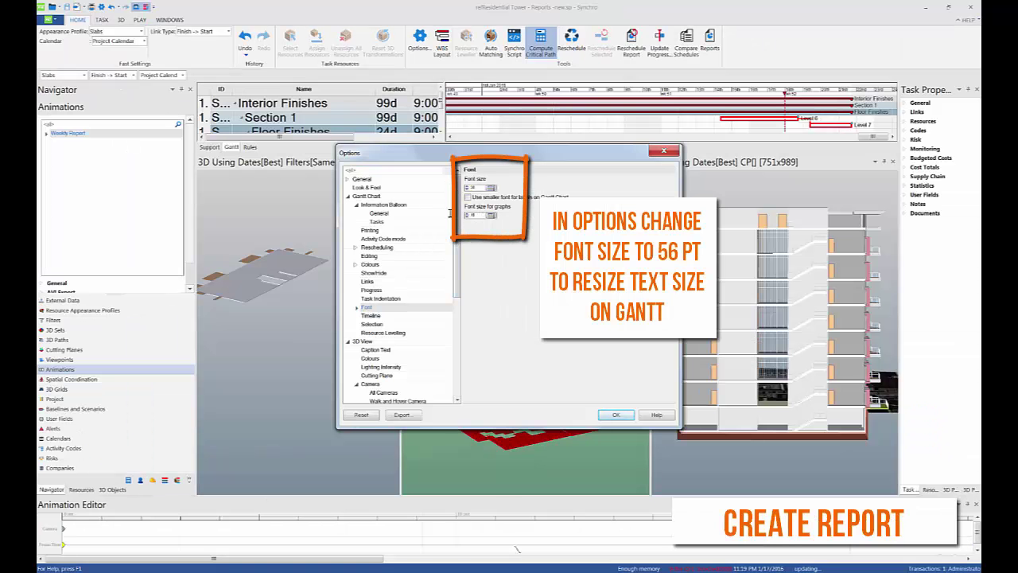
Export Weekly Report at 5100×3300, frame rate 1, as an image sequence, and browse for its location.
{"action": "double_click", "coordinate": [472, 215]}
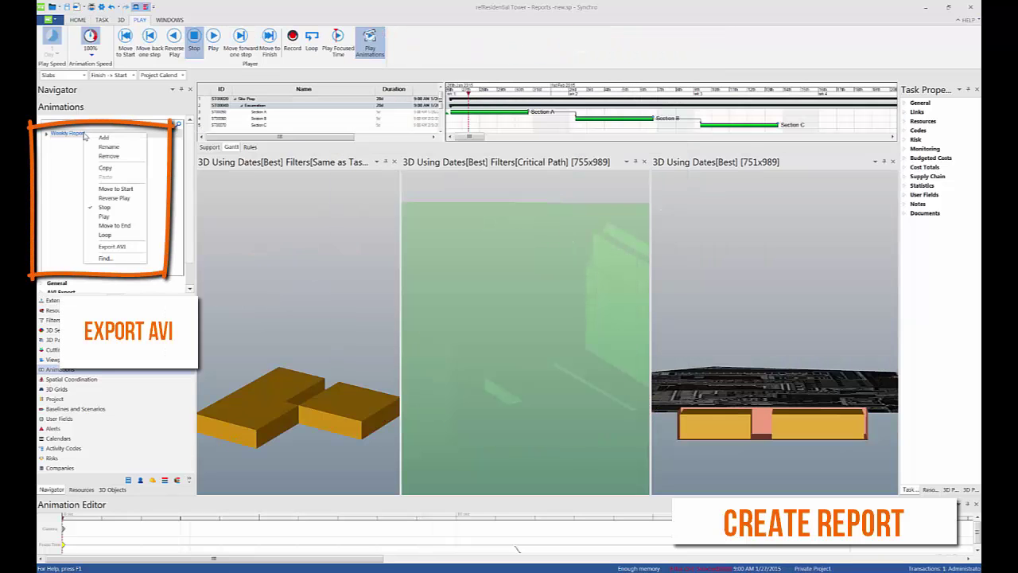
{"action": "left_click", "coordinate": [112, 247]}
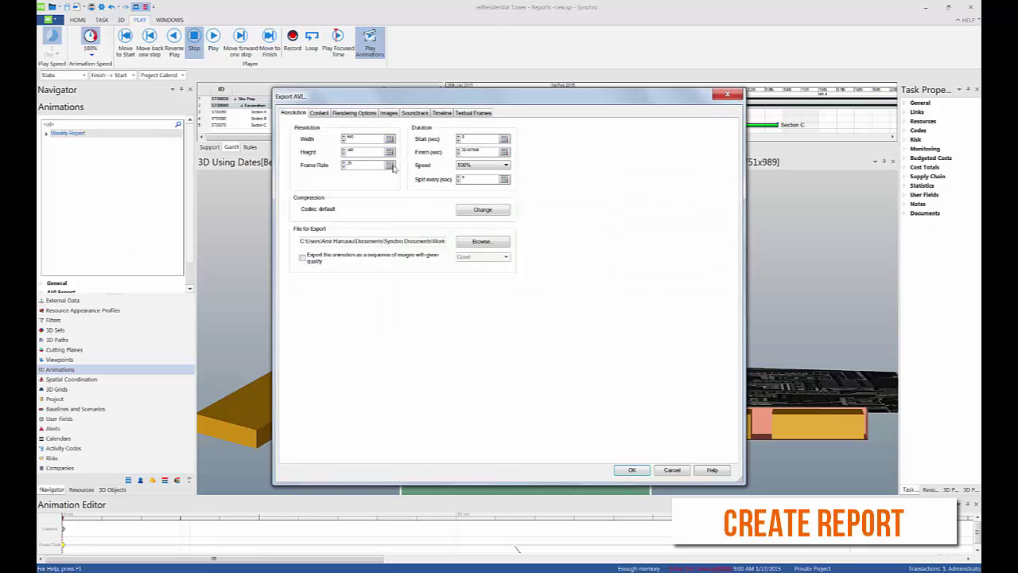
{"action": "double_click", "coordinate": [368, 139]}
{"action": "type", "text": "5"}
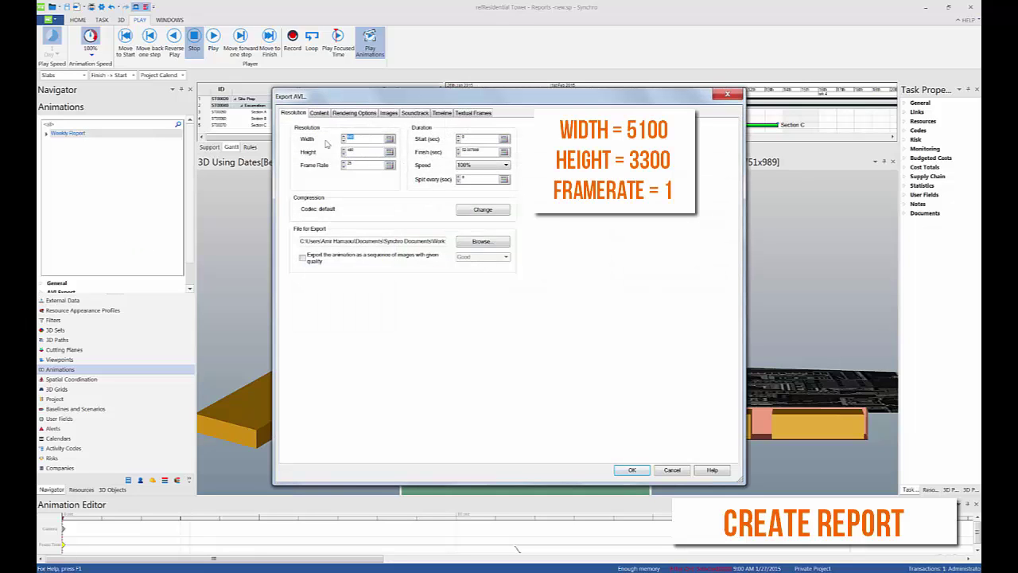
{"action": "type", "text": "100"}
{"action": "double_click", "coordinate": [368, 152]}
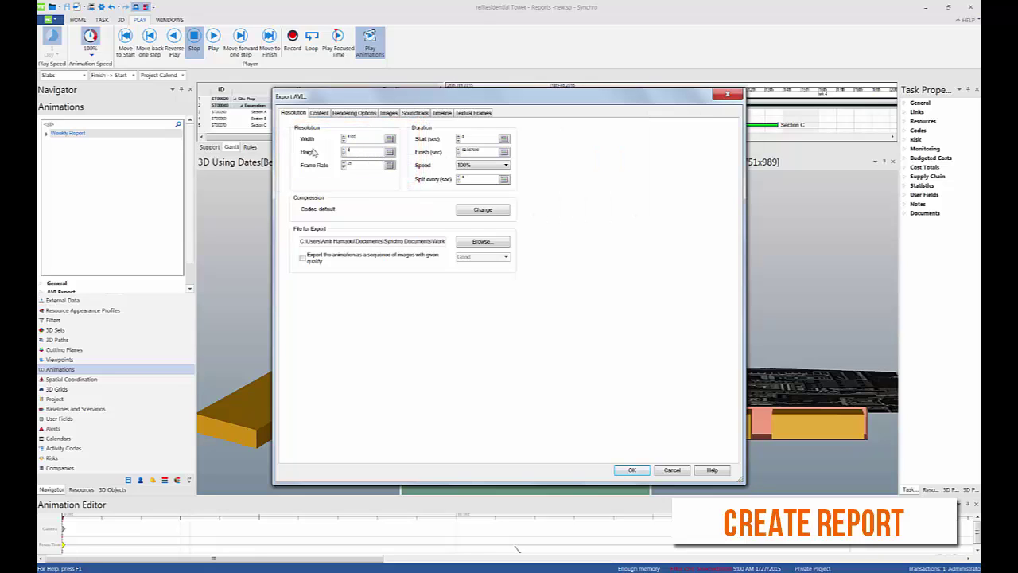
{"action": "double_click", "coordinate": [355, 165]}
{"action": "type", "text": "1"}
{"action": "left_click", "coordinate": [303, 259]}
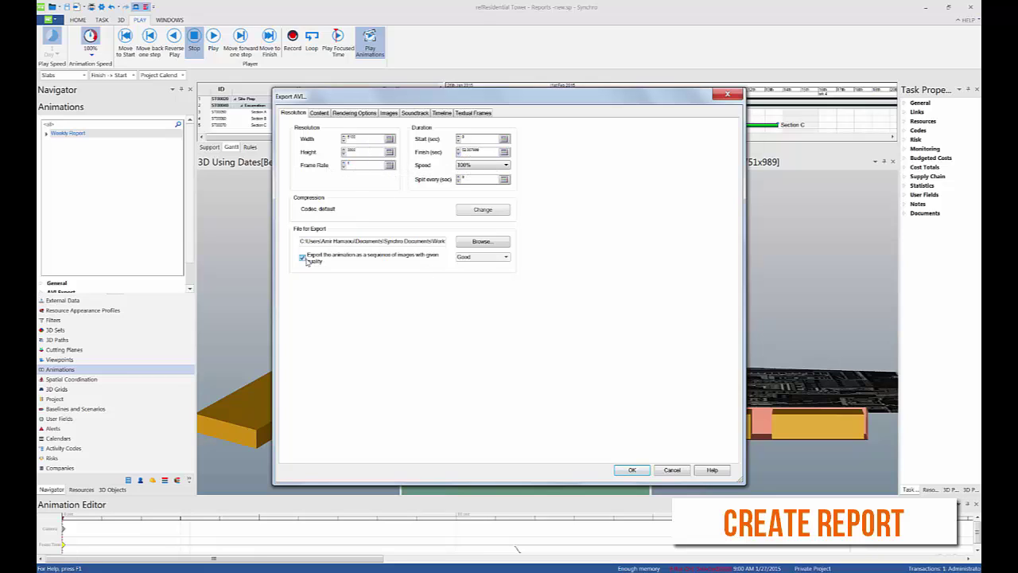
{"action": "left_click", "coordinate": [477, 242]}
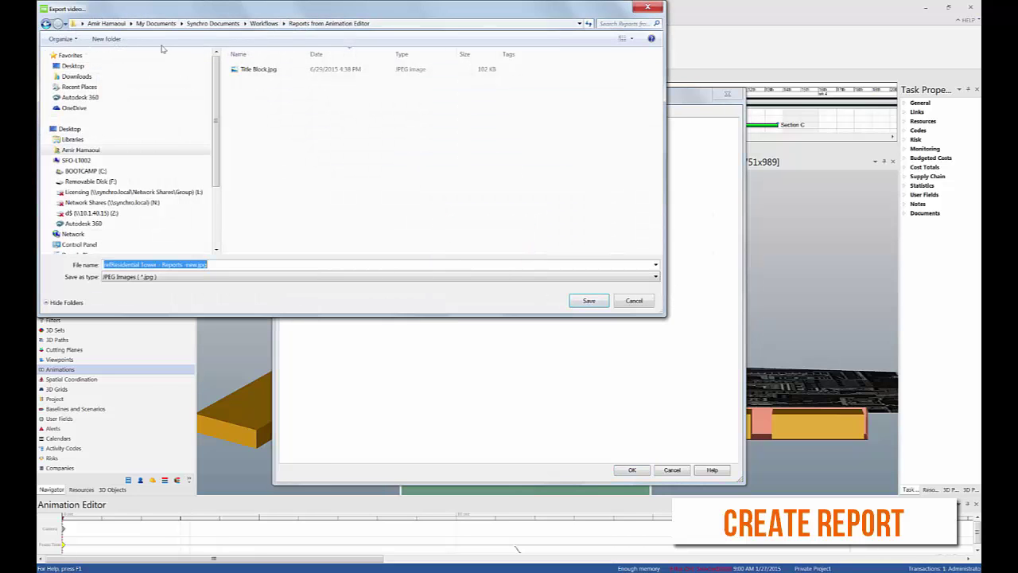
Create a new 'Weekly Report' folder and save the export into it.
{"action": "left_click", "coordinate": [105, 38]}
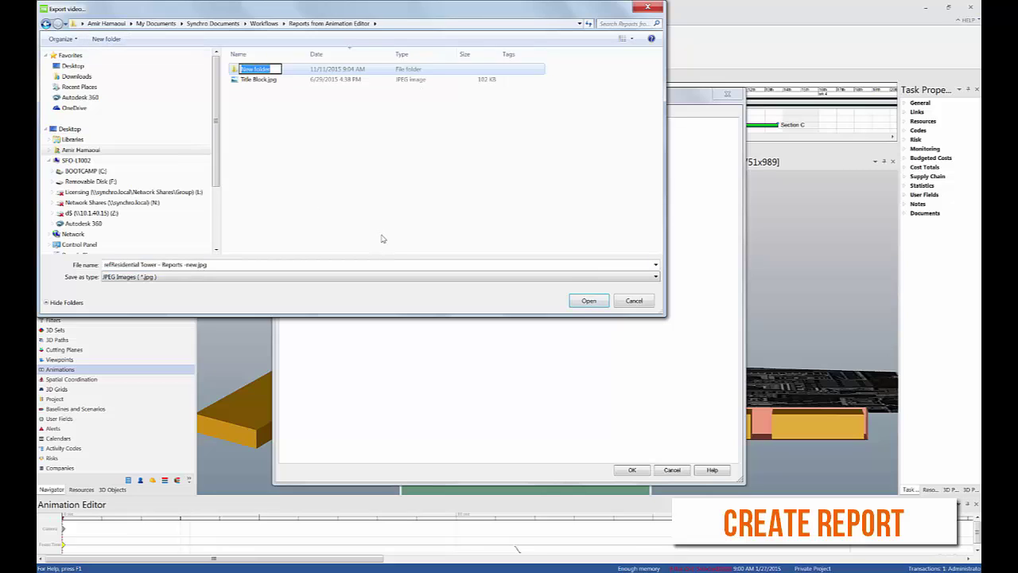
{"action": "type", "text": "Weekly Report"}
{"action": "key", "text": "Return"}
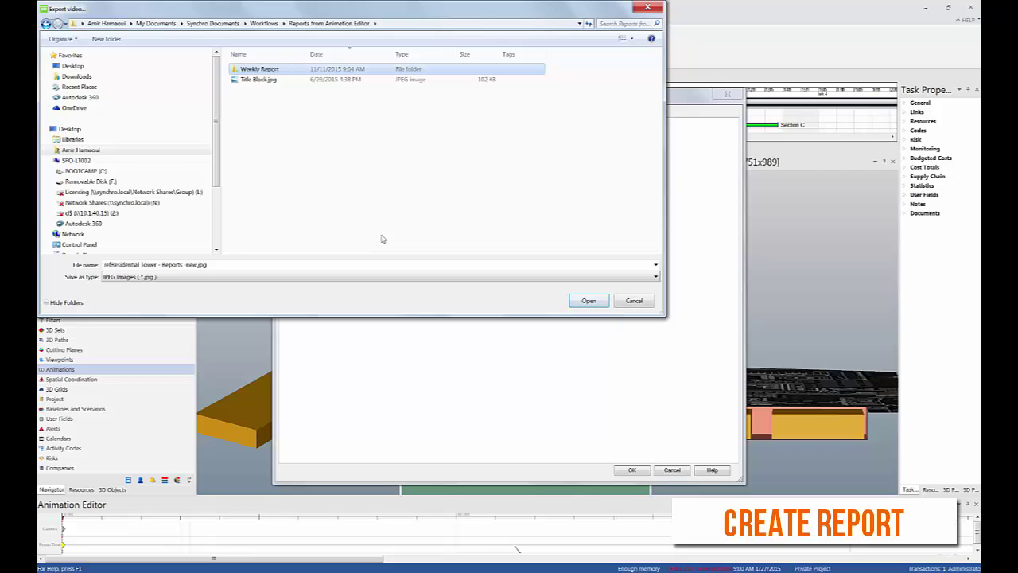
{"action": "left_click", "coordinate": [589, 301]}
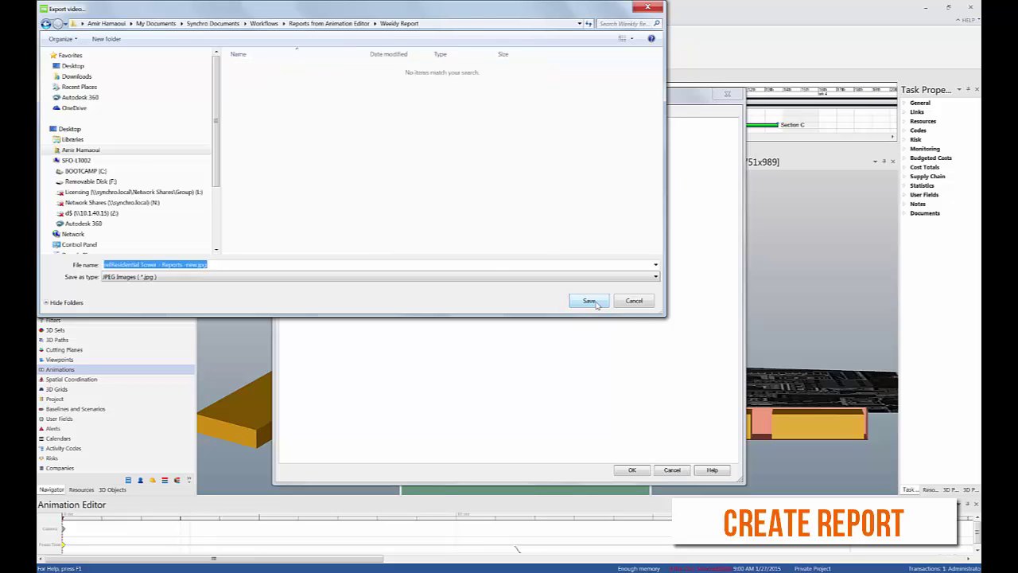
{"action": "left_click", "coordinate": [590, 301]}
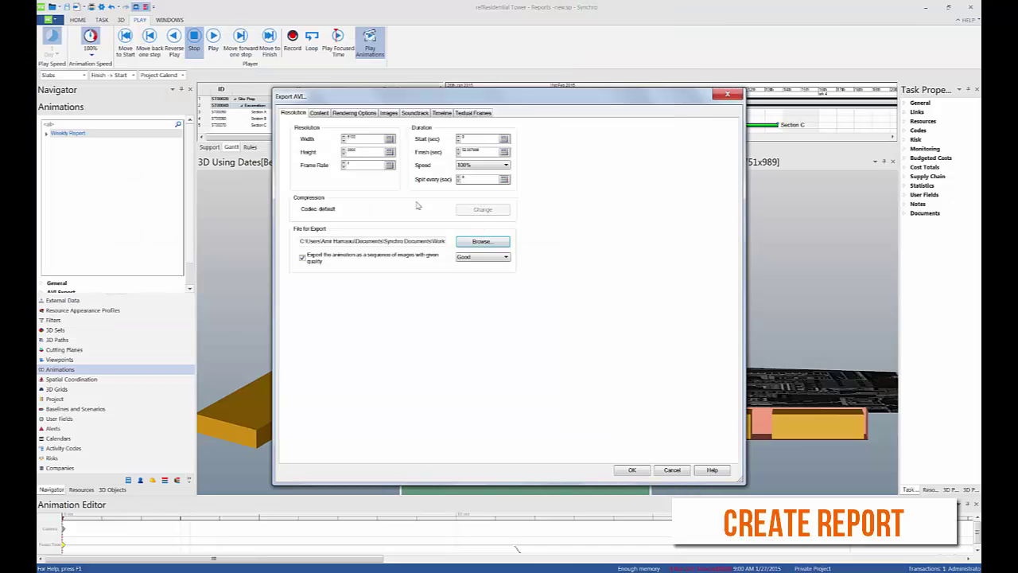
Add Title Block.jpg as a second image overlay on the report.
{"action": "left_click", "coordinate": [328, 115]}
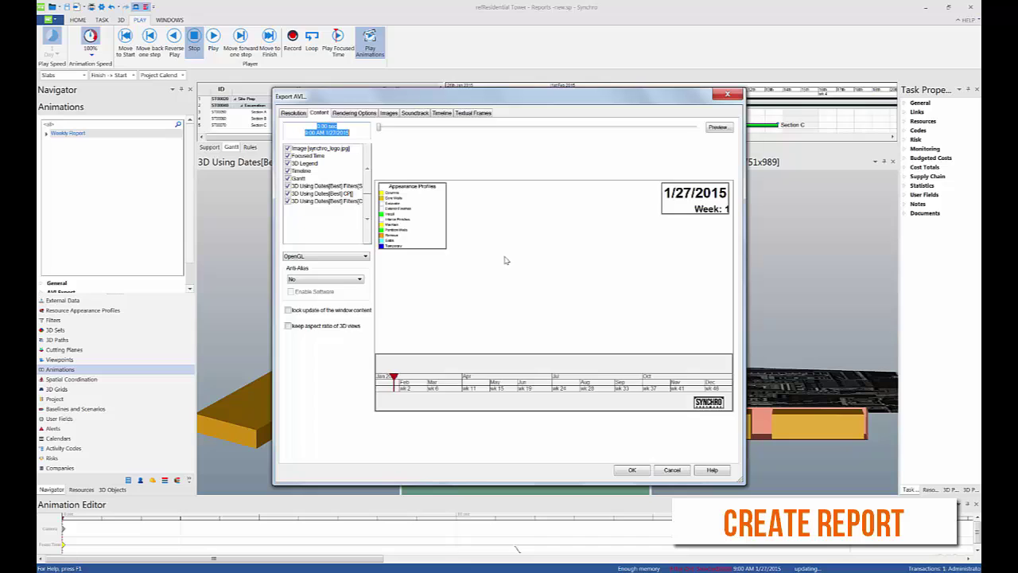
{"action": "left_click", "coordinate": [371, 114]}
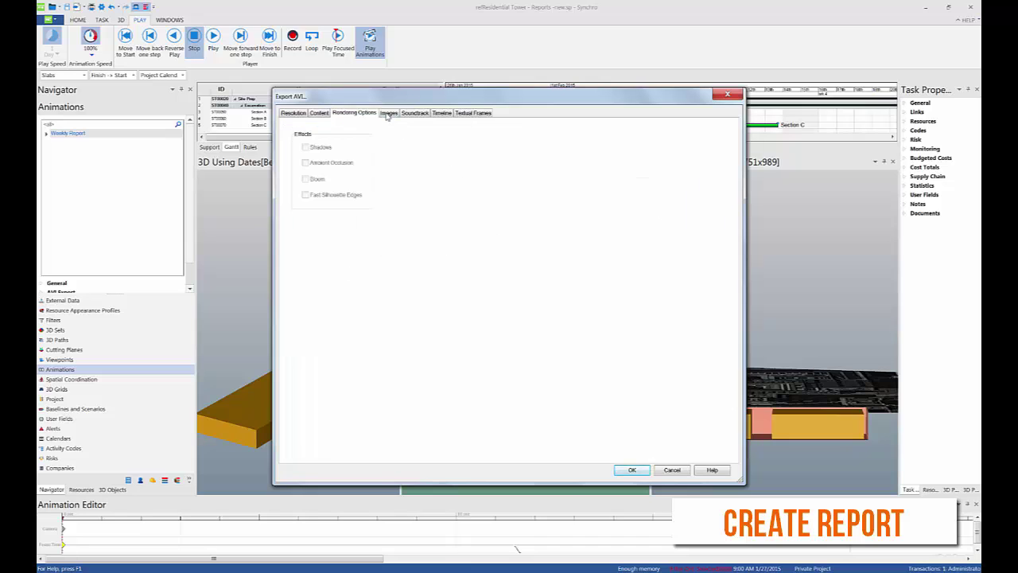
{"action": "left_click", "coordinate": [389, 113]}
{"action": "left_click", "coordinate": [469, 315]}
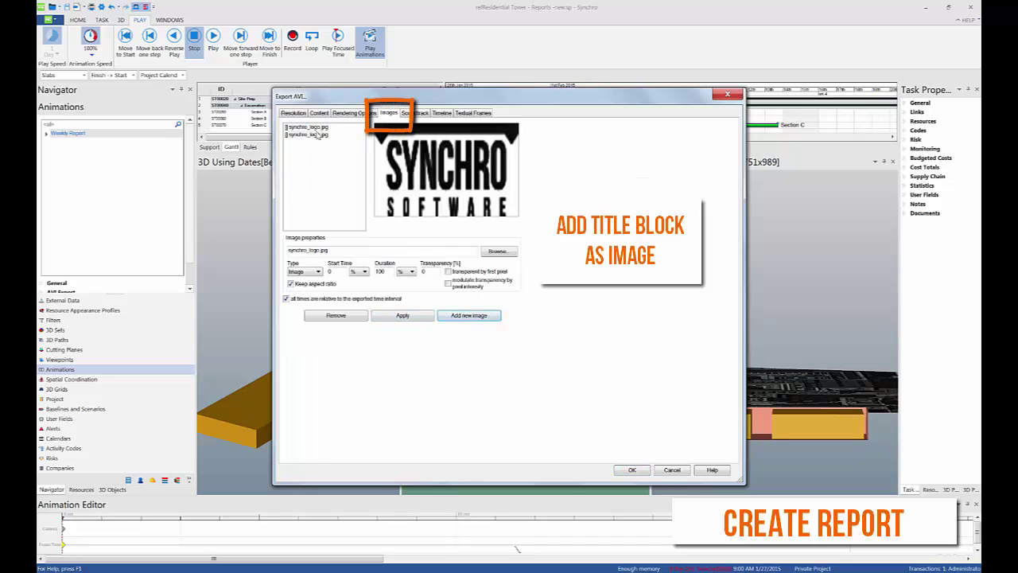
{"action": "left_click", "coordinate": [497, 251]}
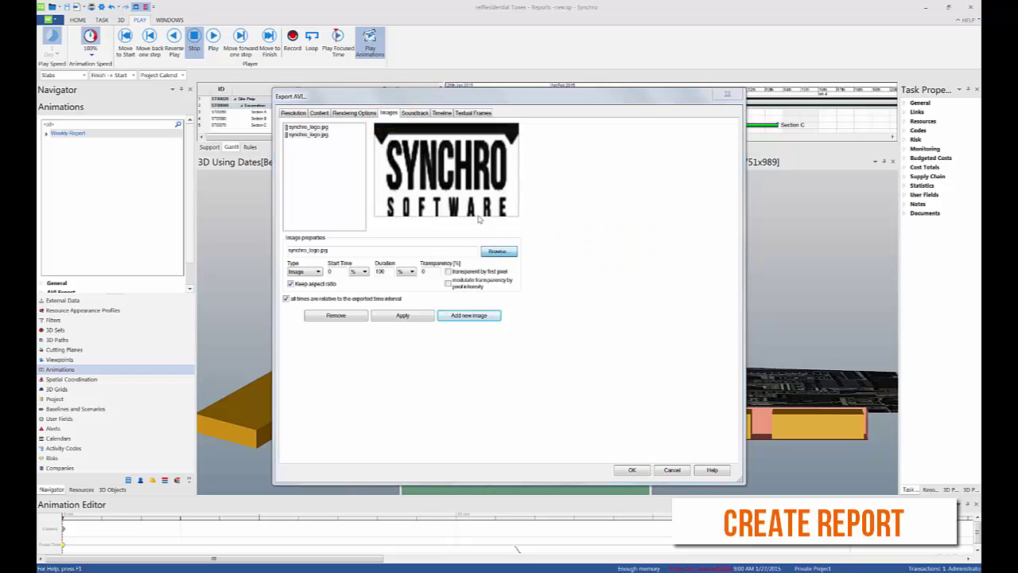
{"action": "left_click", "coordinate": [528, 227]}
{"action": "double_click", "coordinate": [529, 227]}
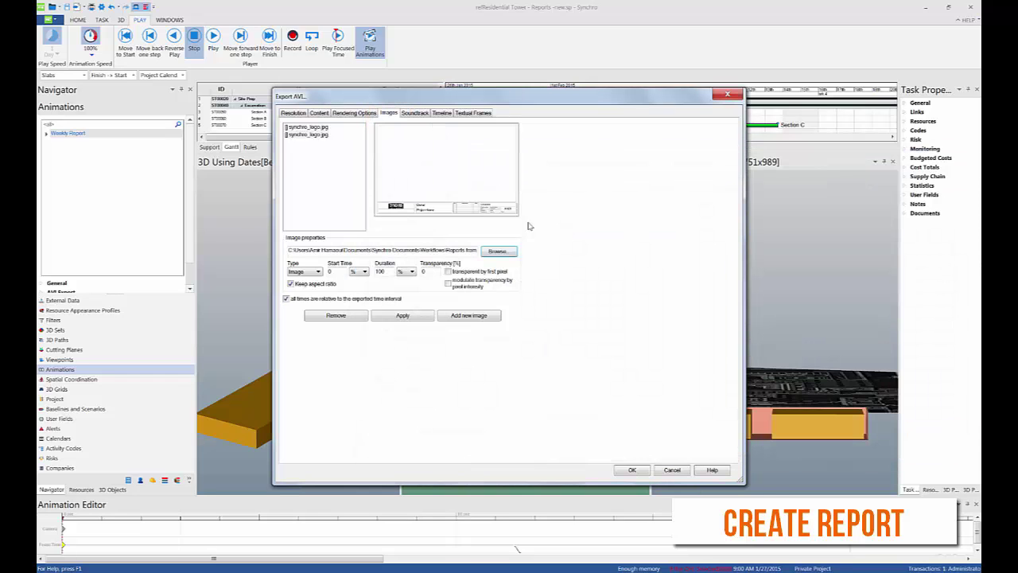
{"action": "left_click", "coordinate": [404, 316]}
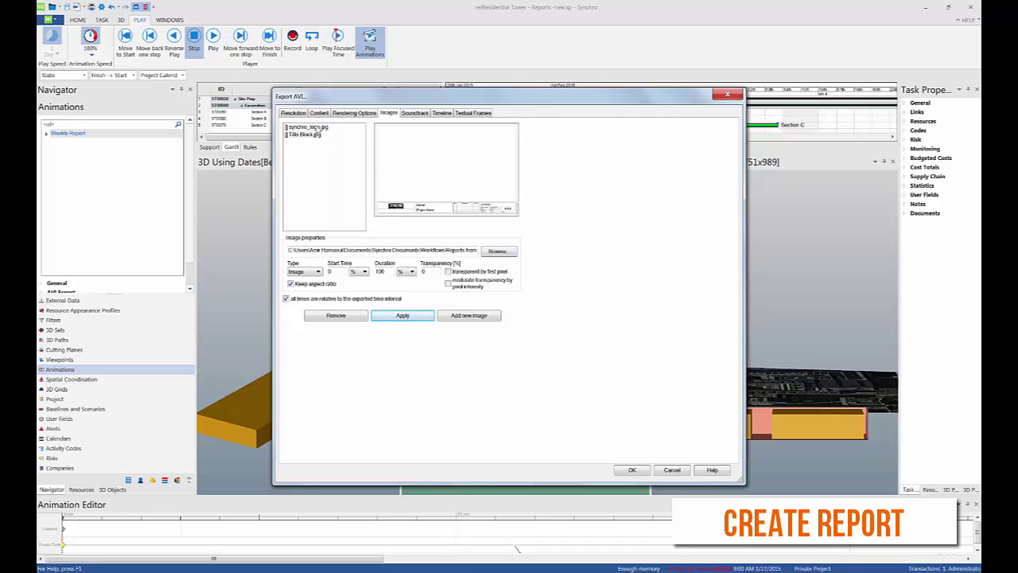
Hide the logo, date box and timeline; layer the title block at bottom, legend right, Gantt on top.
{"action": "left_click", "coordinate": [318, 113]}
{"action": "left_click", "coordinate": [288, 149]}
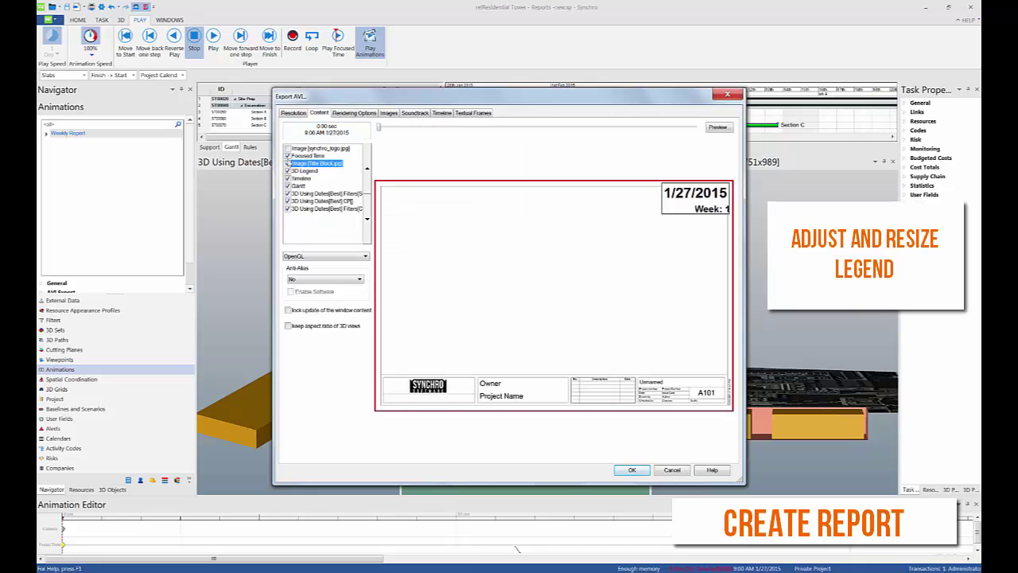
{"action": "left_click_drag", "start_coordinate": [317, 163], "coordinate": [318, 209]}
{"action": "left_click_drag", "start_coordinate": [398, 206], "coordinate": [710, 213]}
{"action": "left_click_drag", "start_coordinate": [681, 210], "coordinate": [634, 211]}
{"action": "left_click", "coordinate": [288, 155]}
{"action": "left_click", "coordinate": [288, 170]}
{"action": "left_click_drag", "start_coordinate": [719, 292], "coordinate": [688, 254]}
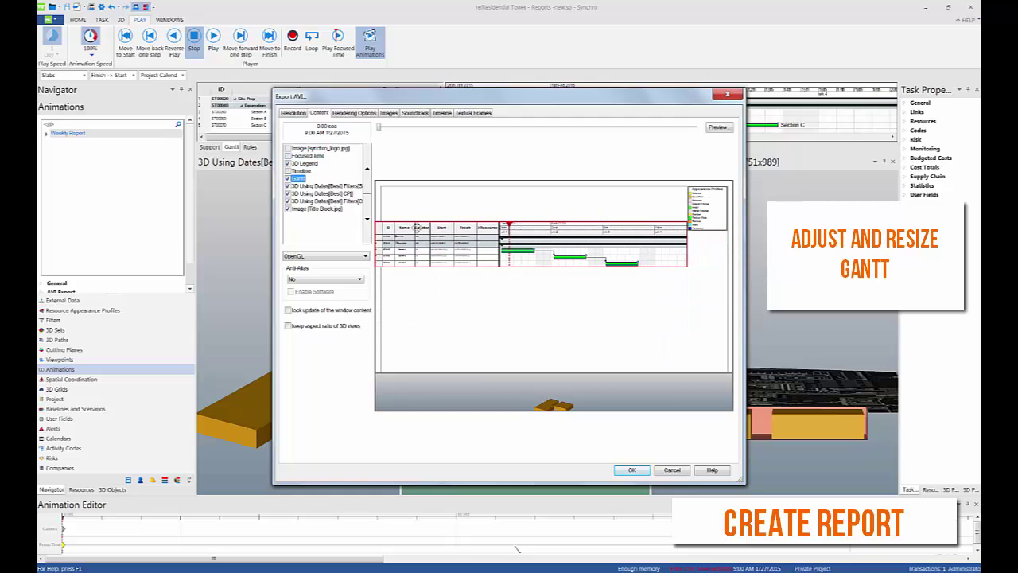
{"action": "left_click_drag", "start_coordinate": [377, 221], "coordinate": [383, 186]}
Arrange the three 3D views side by side above the title block.
{"action": "left_click", "coordinate": [523, 252]}
{"action": "left_click_drag", "start_coordinate": [540, 249], "coordinate": [593, 242]}
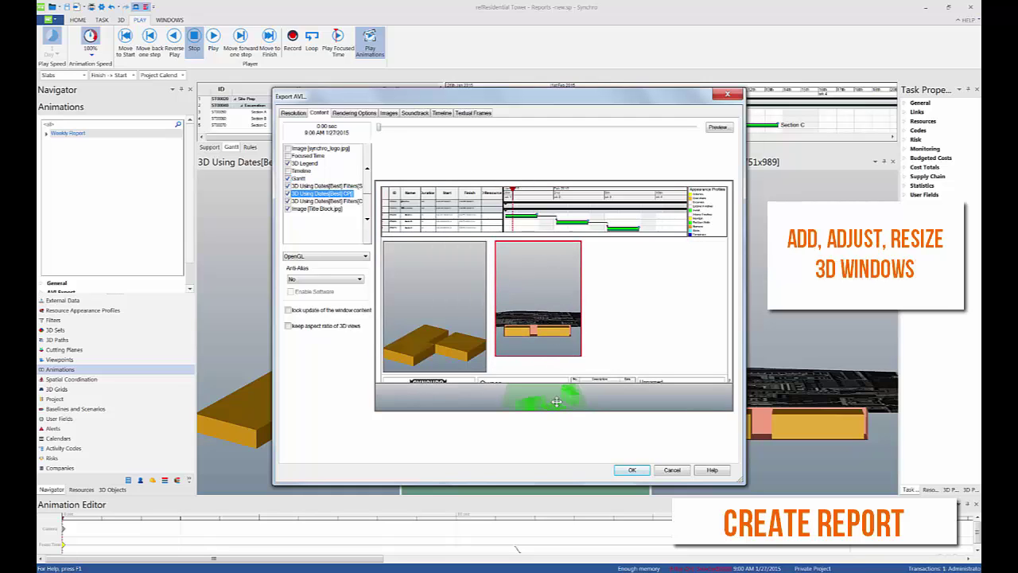
{"action": "left_click_drag", "start_coordinate": [557, 398], "coordinate": [557, 360]}
{"action": "left_click_drag", "start_coordinate": [733, 342], "coordinate": [673, 267]}
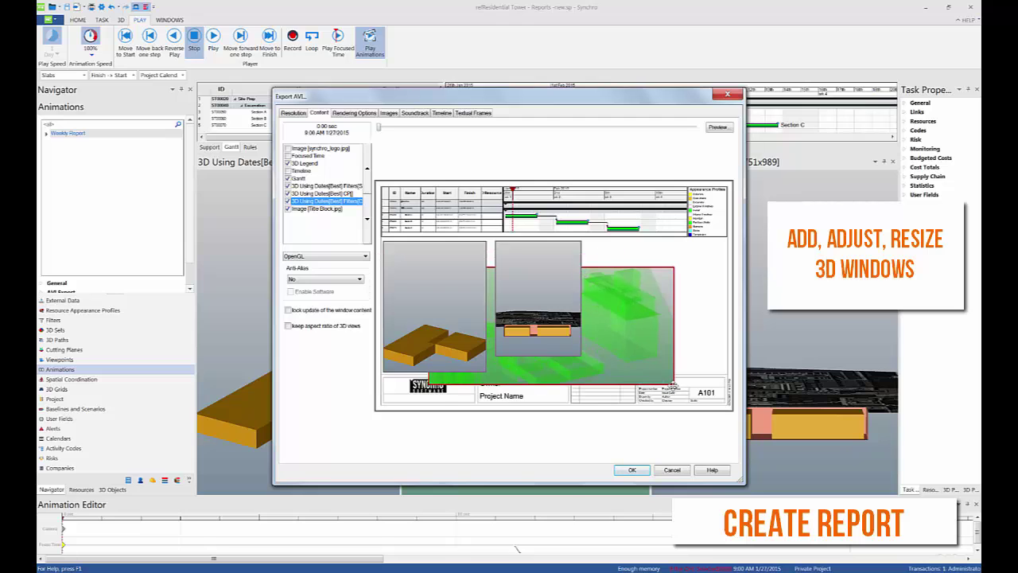
{"action": "left_click_drag", "start_coordinate": [673, 385], "coordinate": [469, 301]}
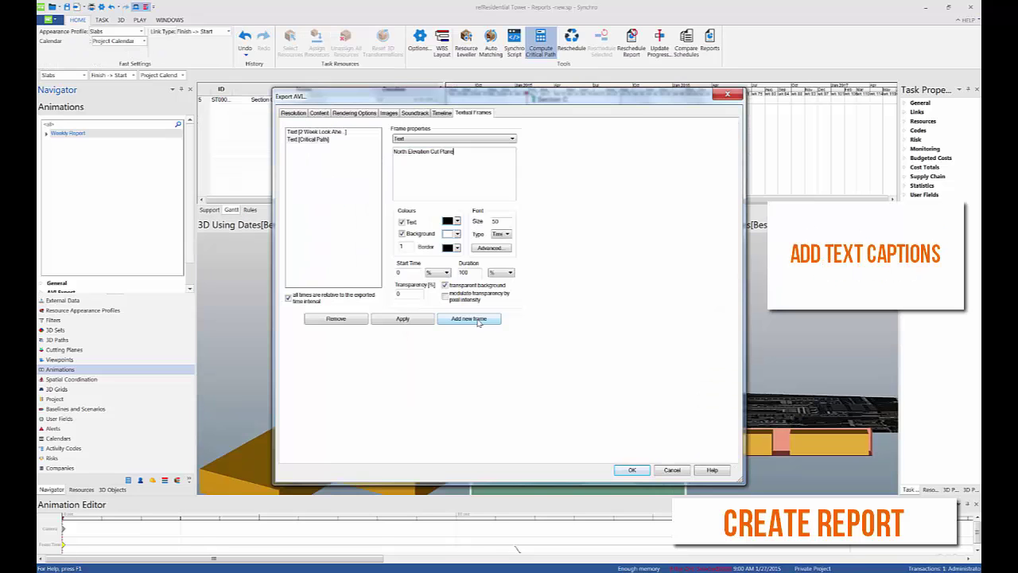
Add Critical Path and North Elevation captions over their 3D views, then start the image export.
{"action": "left_click", "coordinate": [477, 319]}
{"action": "left_click", "coordinate": [318, 112]}
{"action": "left_click", "coordinate": [367, 173]}
{"action": "left_click", "coordinate": [367, 173]}
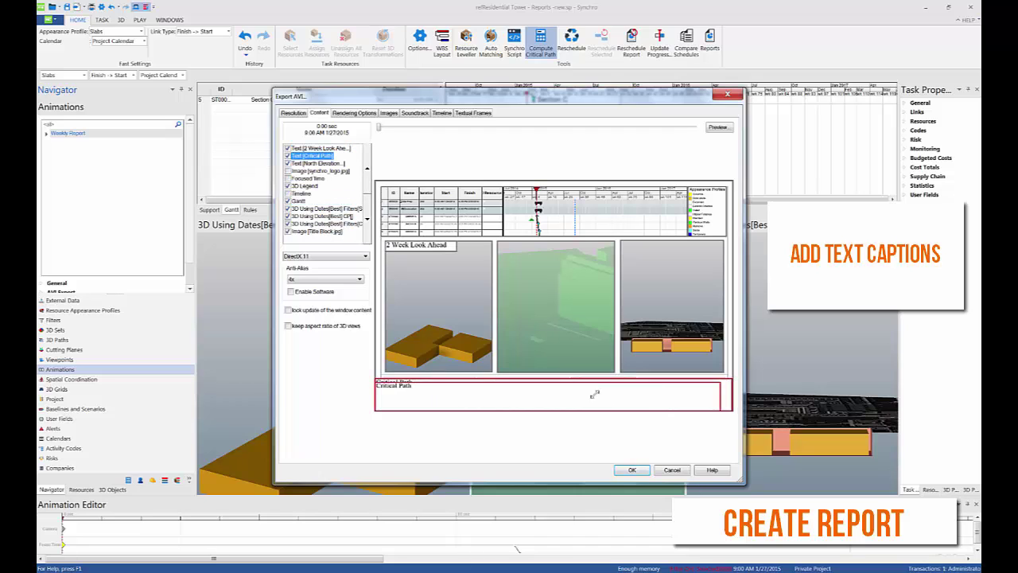
{"action": "left_click_drag", "start_coordinate": [397, 401], "coordinate": [528, 248]}
{"action": "left_click", "coordinate": [635, 393]}
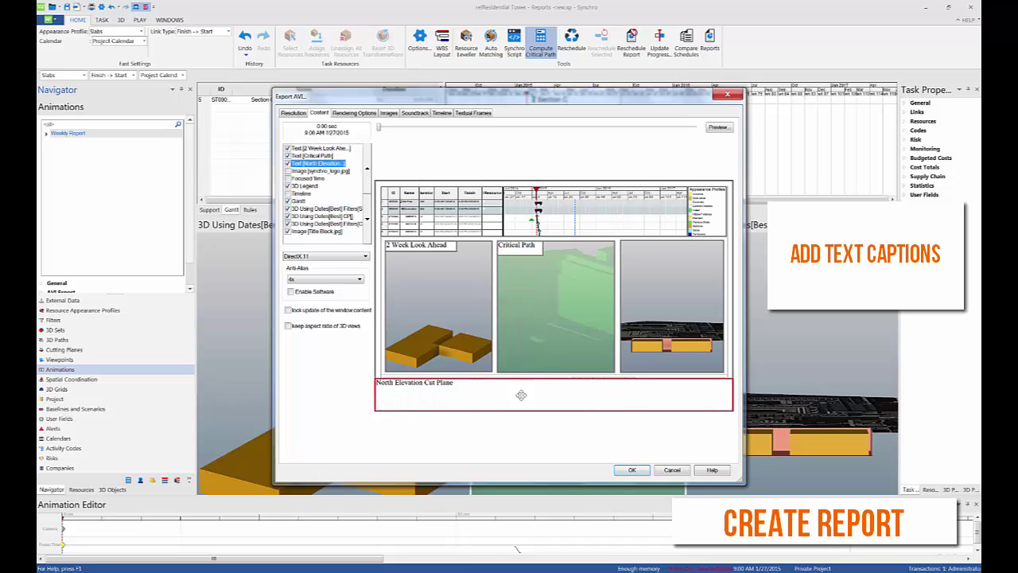
{"action": "left_click_drag", "start_coordinate": [731, 412], "coordinate": [699, 255]}
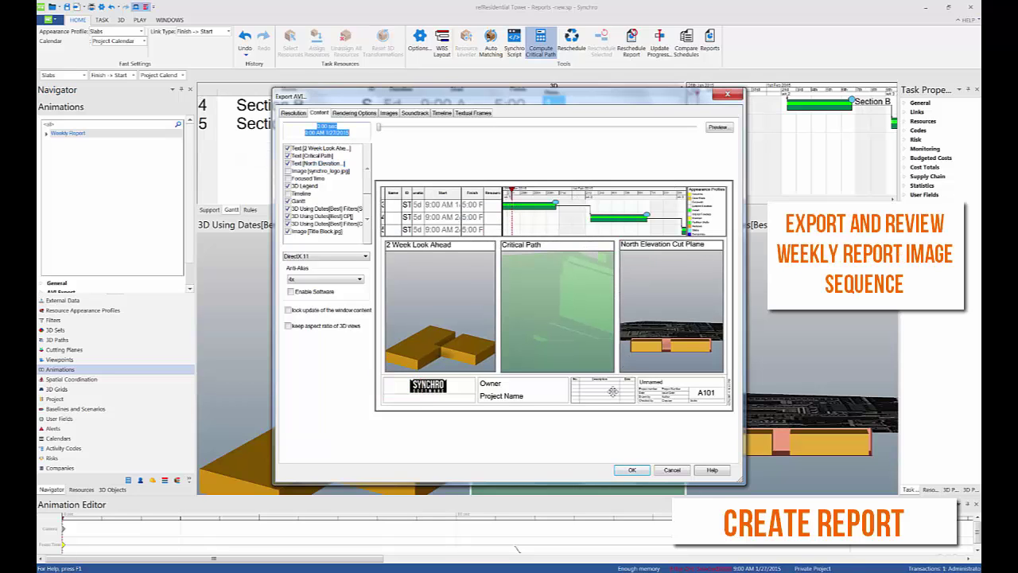
{"action": "left_click", "coordinate": [644, 471]}
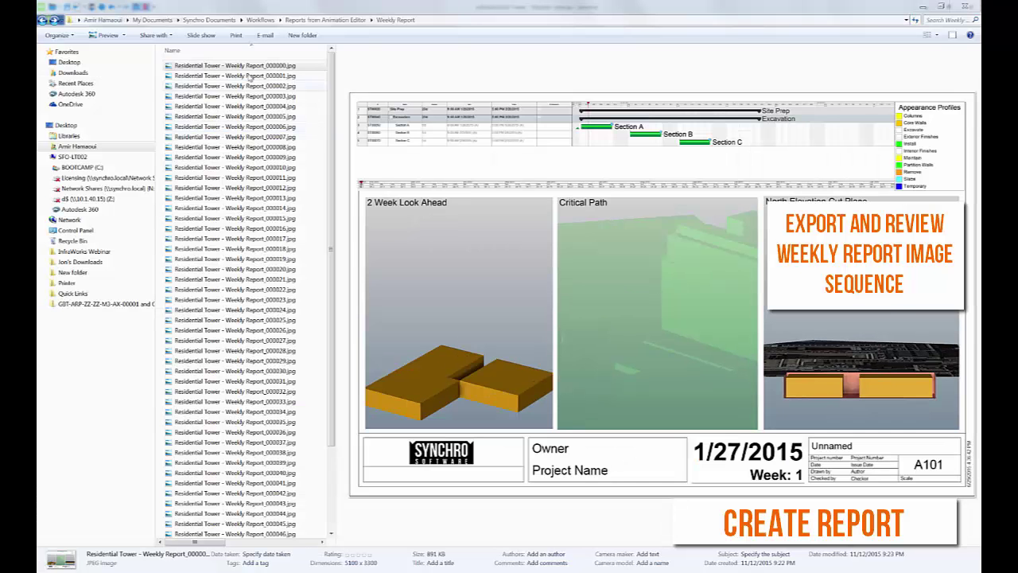
Preview the exported weekly report JPGs in Explorer, stepping from Week 1 through Week 50.
{"action": "key", "text": "Down"}
{"action": "key", "text": "Down"}
{"action": "key", "text": "Down"}
{"action": "key", "text": "Down"}
{"action": "key", "text": "Down"}
{"action": "key", "text": "Down"}
{"action": "key", "text": "Down"}
{"action": "key", "text": "Down"}
{"action": "key", "text": "Down"}
{"action": "key", "text": "Down"}
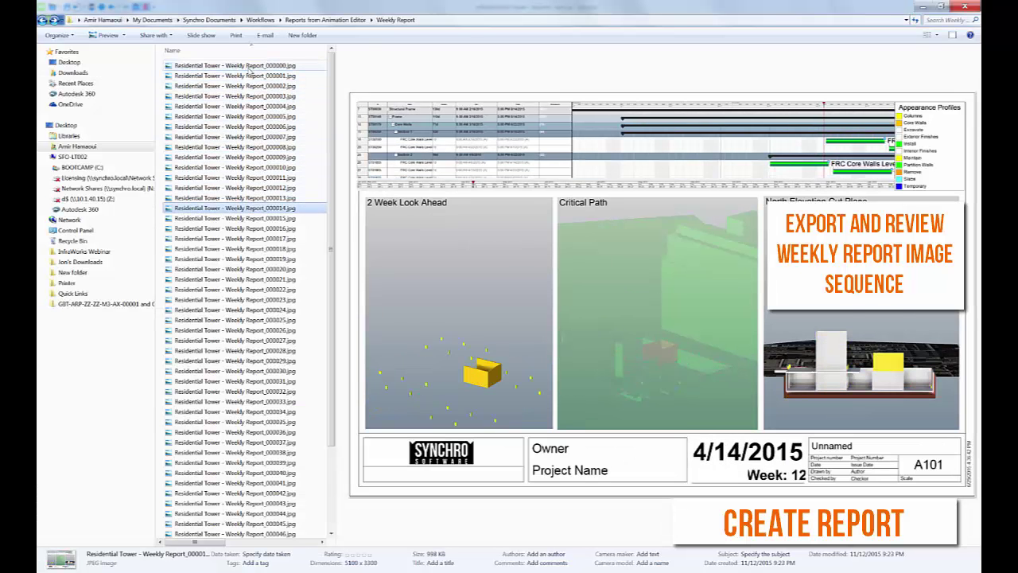
{"action": "key", "text": "Up"}
{"action": "key", "text": "Up"}
{"action": "key", "text": "Up"}
{"action": "key", "text": "Up"}
{"action": "key", "text": "Up"}
{"action": "key", "text": "Up"}
{"action": "key", "text": "Up"}
{"action": "key", "text": "Up"}
{"action": "key", "text": "Up"}
{"action": "key", "text": "Up"}
{"action": "key", "text": "Up"}
{"action": "key", "text": "Up"}
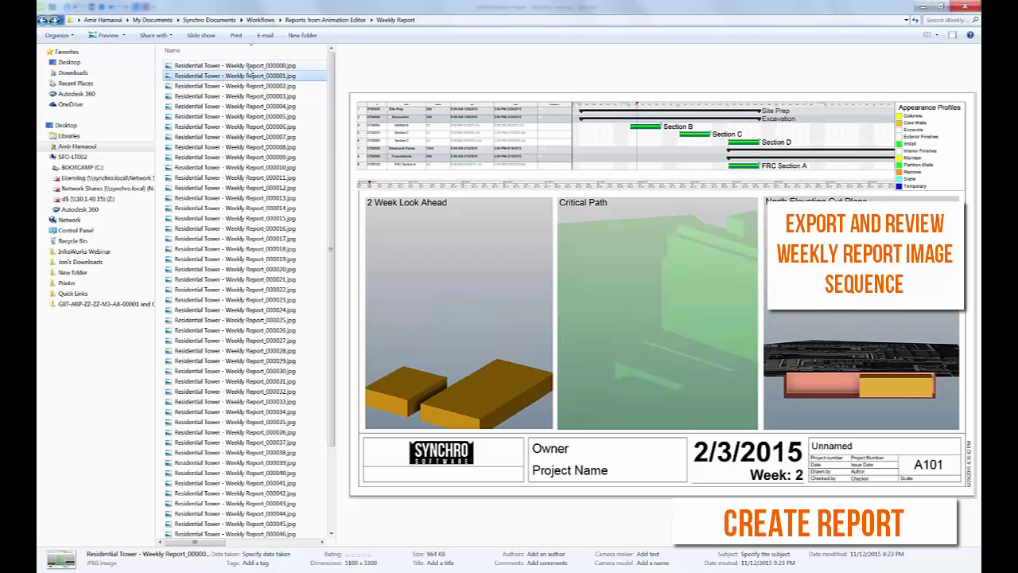
{"action": "key", "text": "Down"}
{"action": "key", "text": "Down"}
{"action": "key", "text": "Down"}
{"action": "key", "text": "Down"}
{"action": "key", "text": "Down"}
{"action": "key", "text": "Down"}
{"action": "key", "text": "Down"}
{"action": "key", "text": "Down"}
{"action": "key", "text": "Down"}
{"action": "key", "text": "Down"}
{"action": "key", "text": "Down"}
{"action": "key", "text": "Down"}
{"action": "key", "text": "Down"}
{"action": "key", "text": "Down"}
{"action": "key", "text": "Down"}
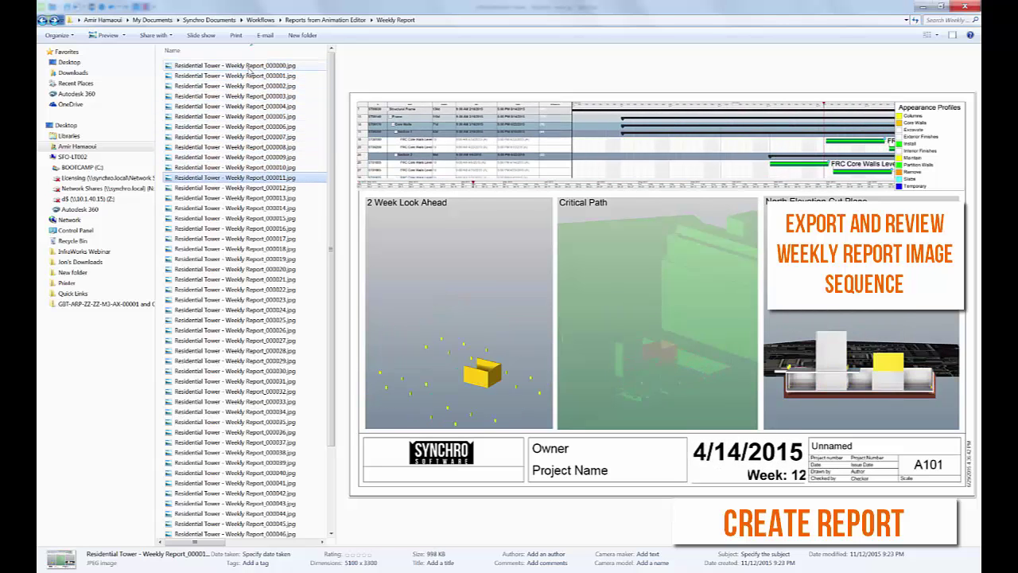
{"action": "key", "text": "Down"}
{"action": "key", "text": "Down"}
{"action": "key", "text": "Down"}
{"action": "key", "text": "Down"}
{"action": "key", "text": "Down"}
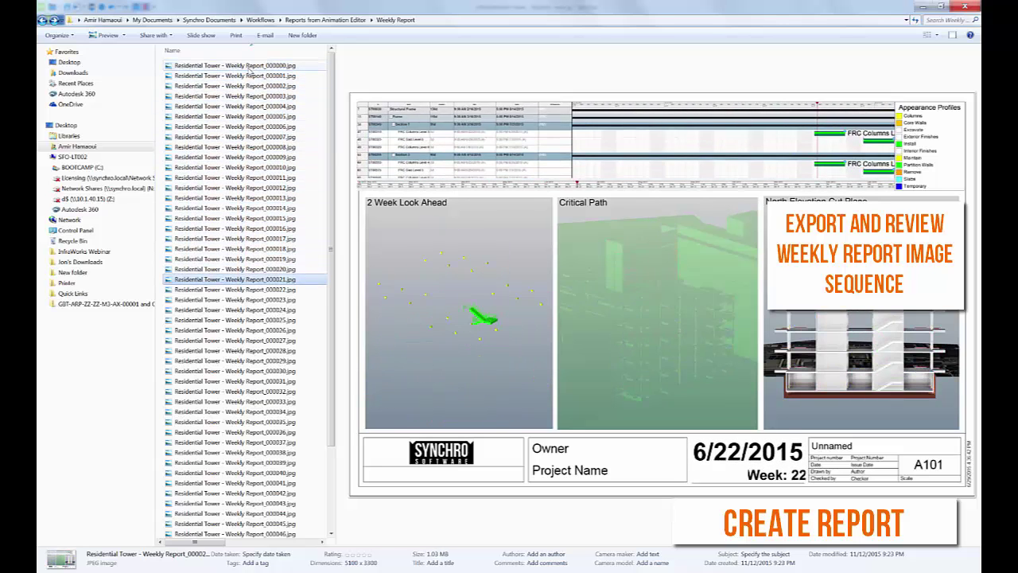
{"action": "key", "text": "Down"}
{"action": "key", "text": "Down"}
{"action": "key", "text": "Down"}
{"action": "key", "text": "Down"}
{"action": "key", "text": "Down"}
{"action": "key", "text": "Down"}
{"action": "key", "text": "Down"}
{"action": "key", "text": "Down"}
{"action": "scroll", "coordinate": [285, 380], "scroll_direction": "down", "scroll_amount": 3}
{"action": "key", "text": "Down"}
{"action": "key", "text": "Down"}
{"action": "key", "text": "Down"}
{"action": "key", "text": "Down"}
{"action": "key", "text": "Down"}
{"action": "key", "text": "Down"}
{"action": "key", "text": "Down"}
{"action": "key", "text": "Down"}
{"action": "key", "text": "Down"}
{"action": "key", "text": "Down"}
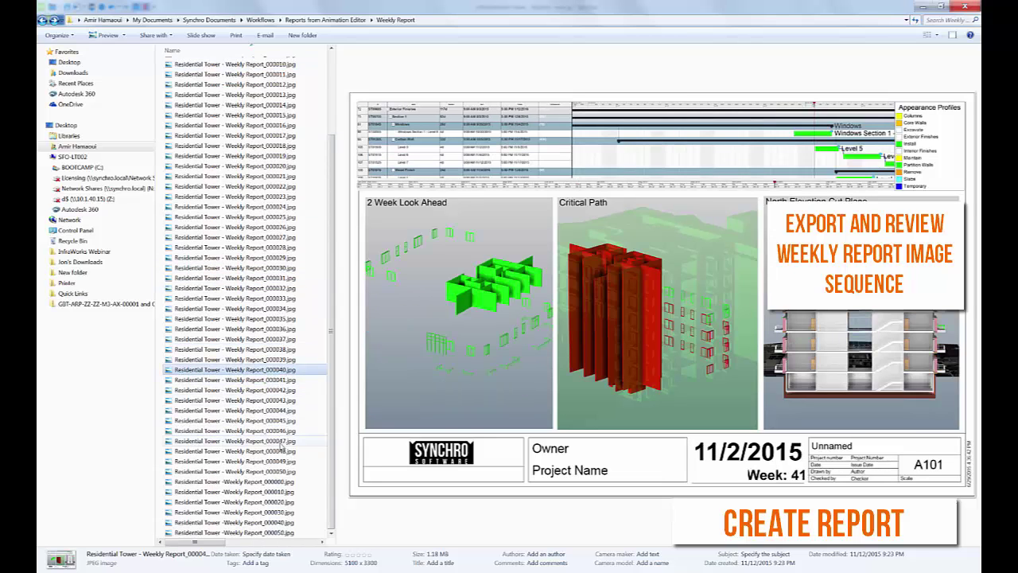
{"action": "key", "text": "Down"}
{"action": "key", "text": "Down"}
{"action": "key", "text": "Down"}
{"action": "key", "text": "Down"}
{"action": "key", "text": "Down"}
{"action": "key", "text": "Down"}
{"action": "key", "text": "Down"}
{"action": "key", "text": "Down"}
{"action": "key", "text": "Down"}
{"action": "key", "text": "Down"}
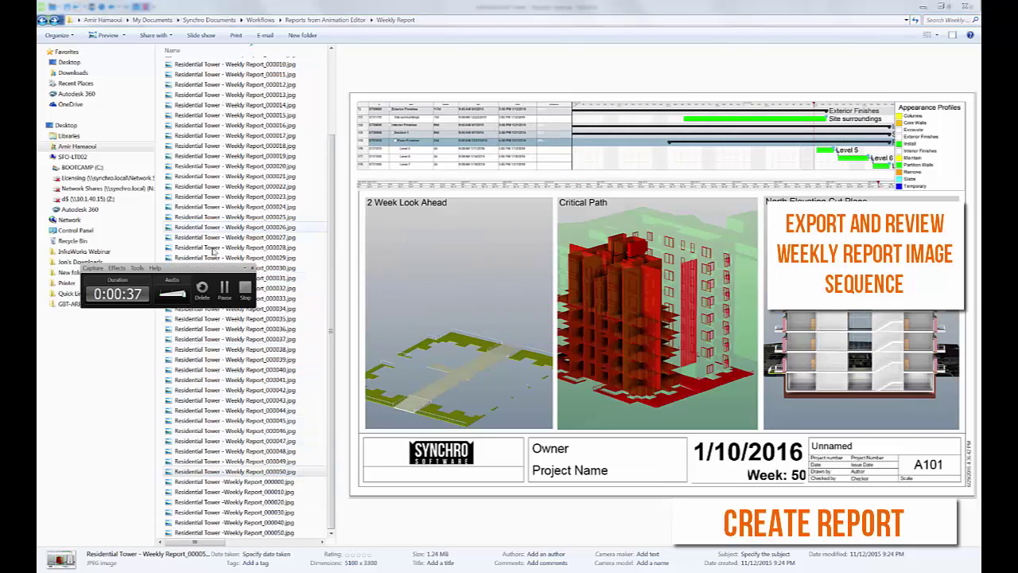